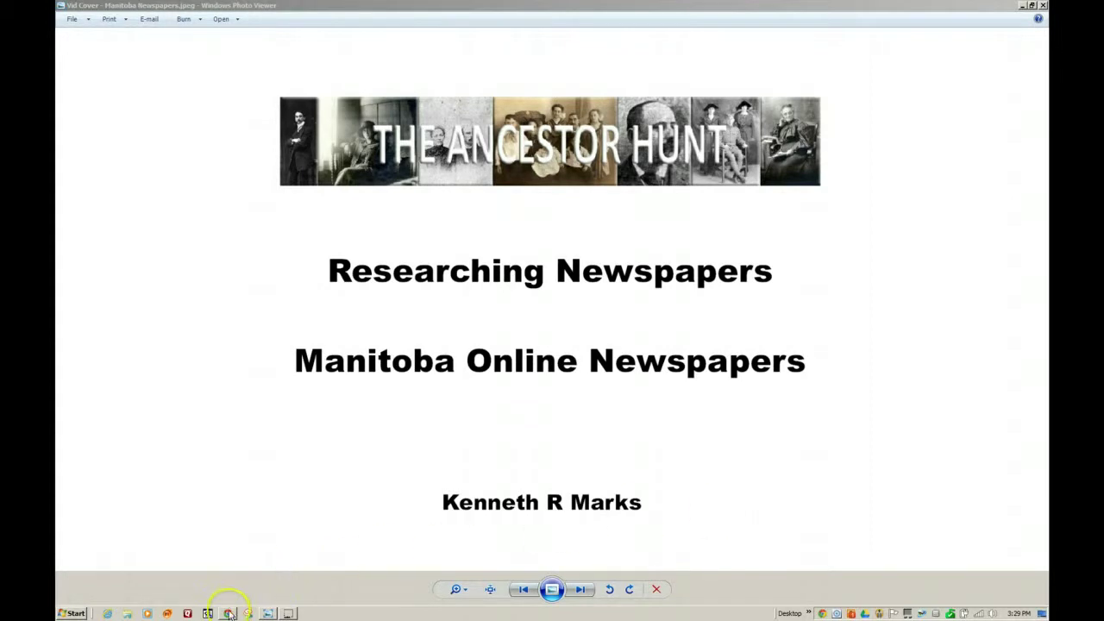
# Switch to Chrome and open the October 1, 1900 issue of the Brandon Daily Sun from Manitobia's full newspaper list.
pyautogui.click(230, 614)
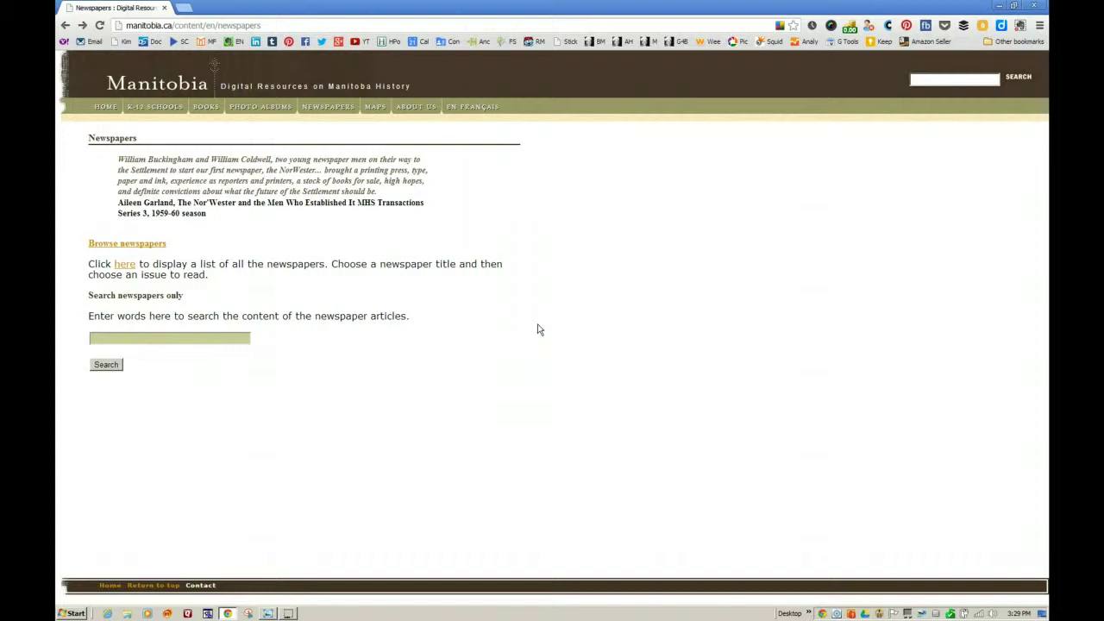
pyautogui.click(125, 269)
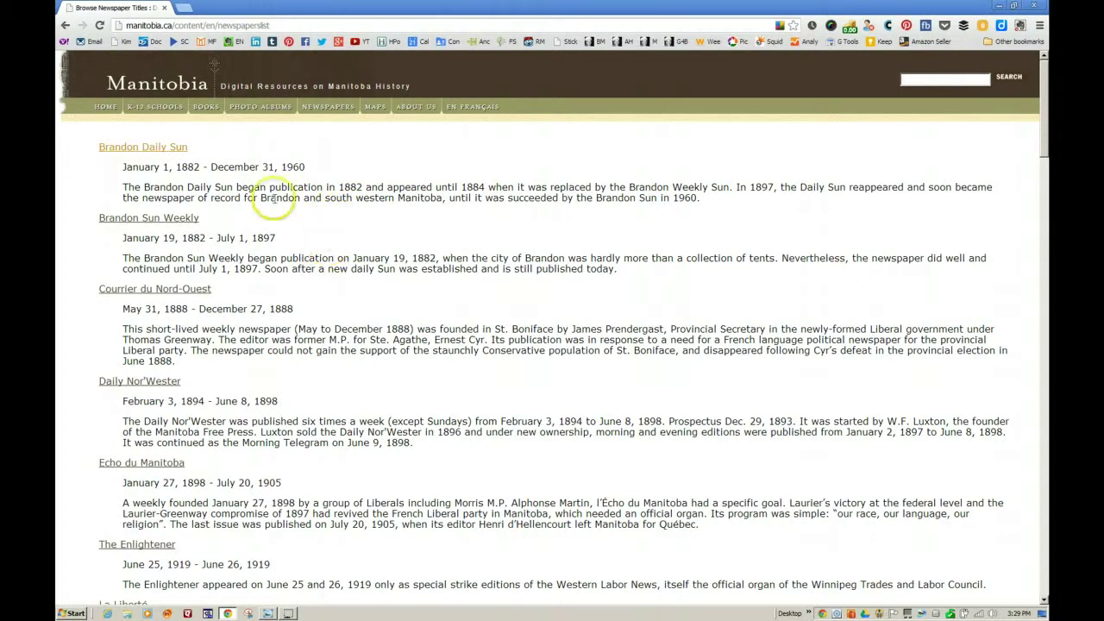
pyautogui.click(160, 147)
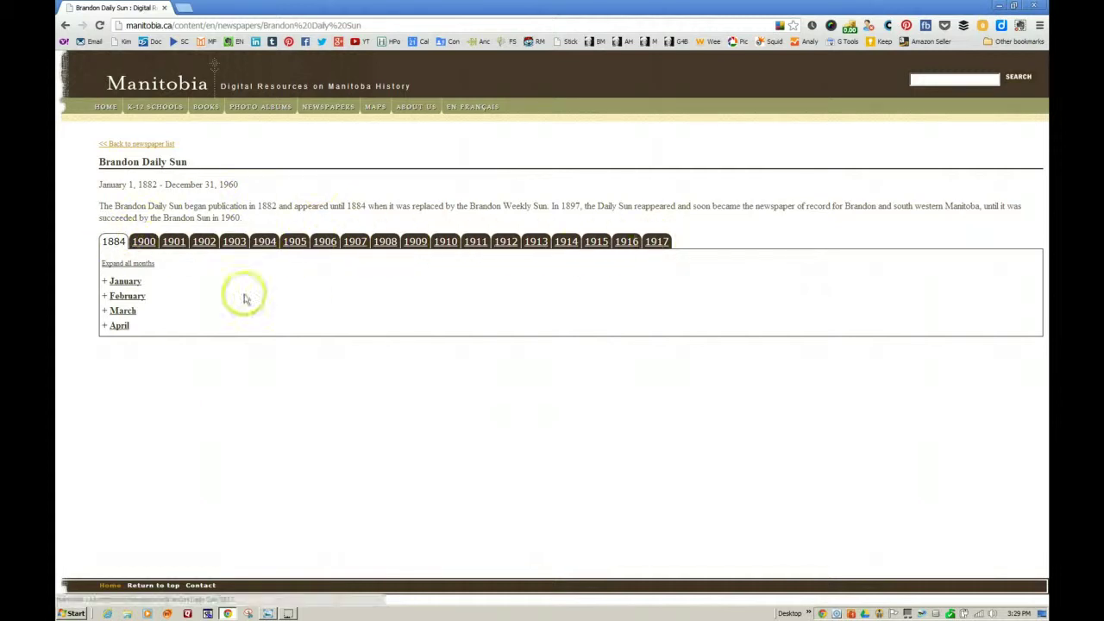
pyautogui.click(144, 241)
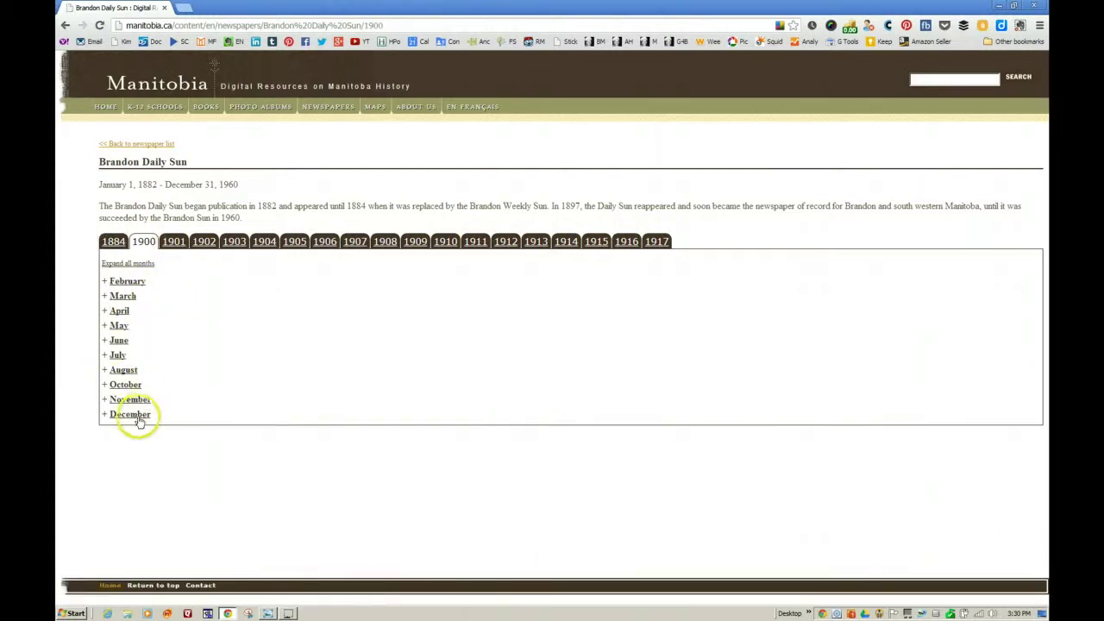
pyautogui.click(125, 385)
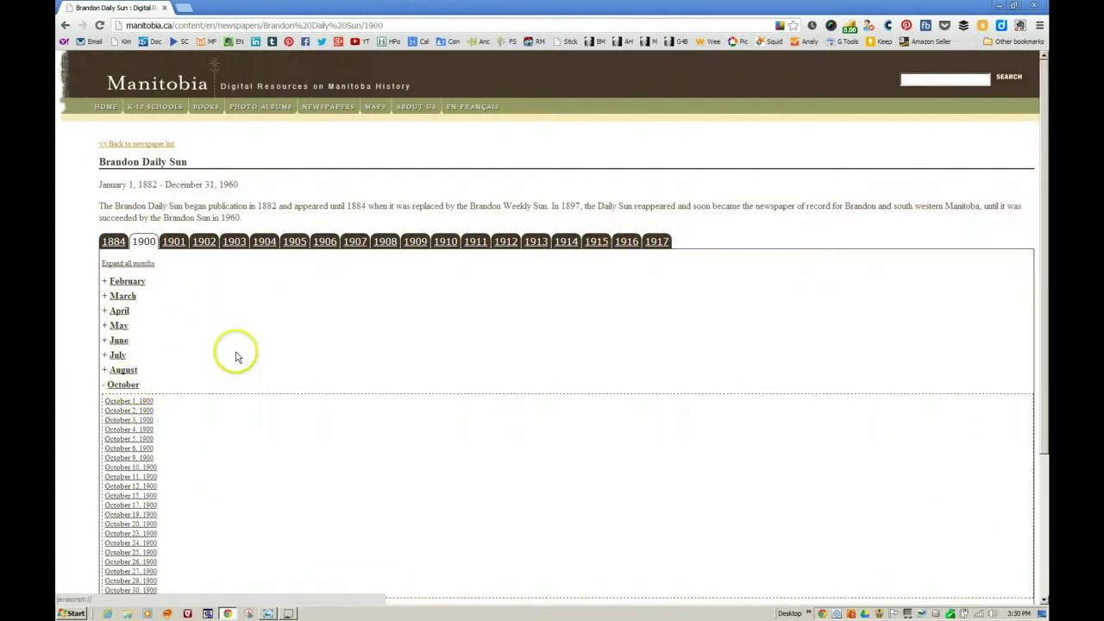
pyautogui.click(125, 401)
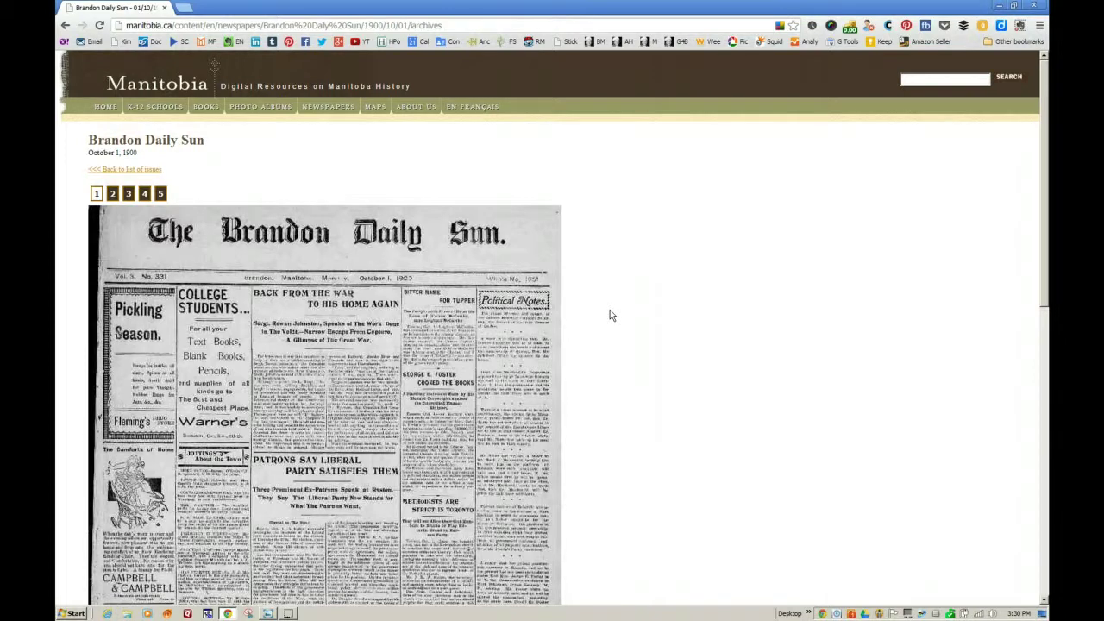
# View pages 2 and 3 of the issue and return to the main Newspapers page.
pyautogui.click(111, 196)
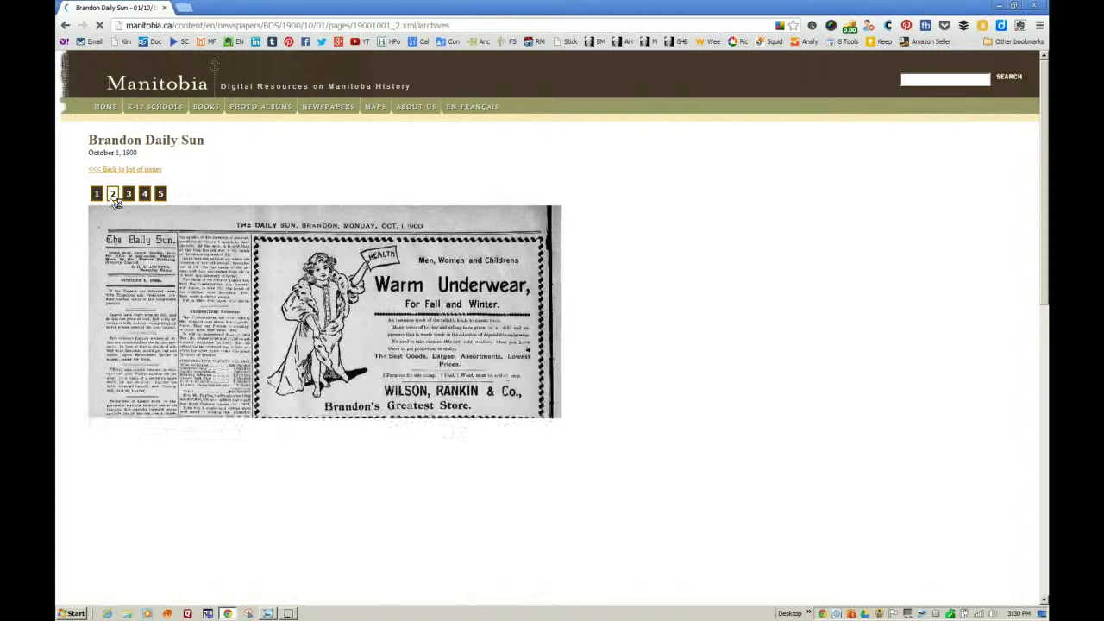
pyautogui.click(128, 195)
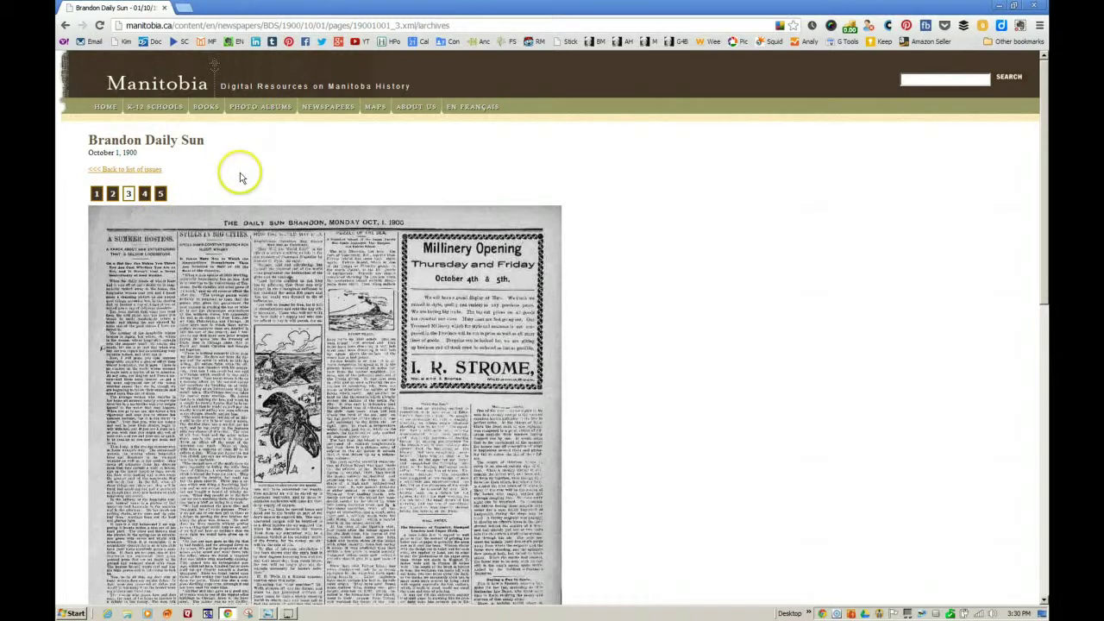
pyautogui.click(65, 26)
pyautogui.click(65, 26)
pyautogui.click(64, 26)
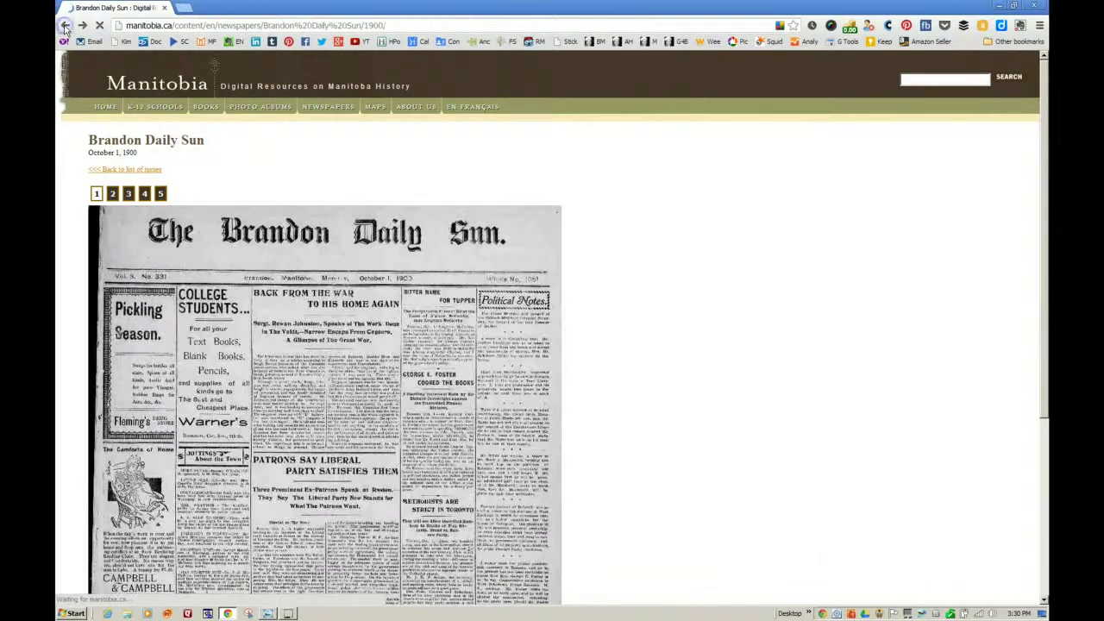
pyautogui.click(64, 26)
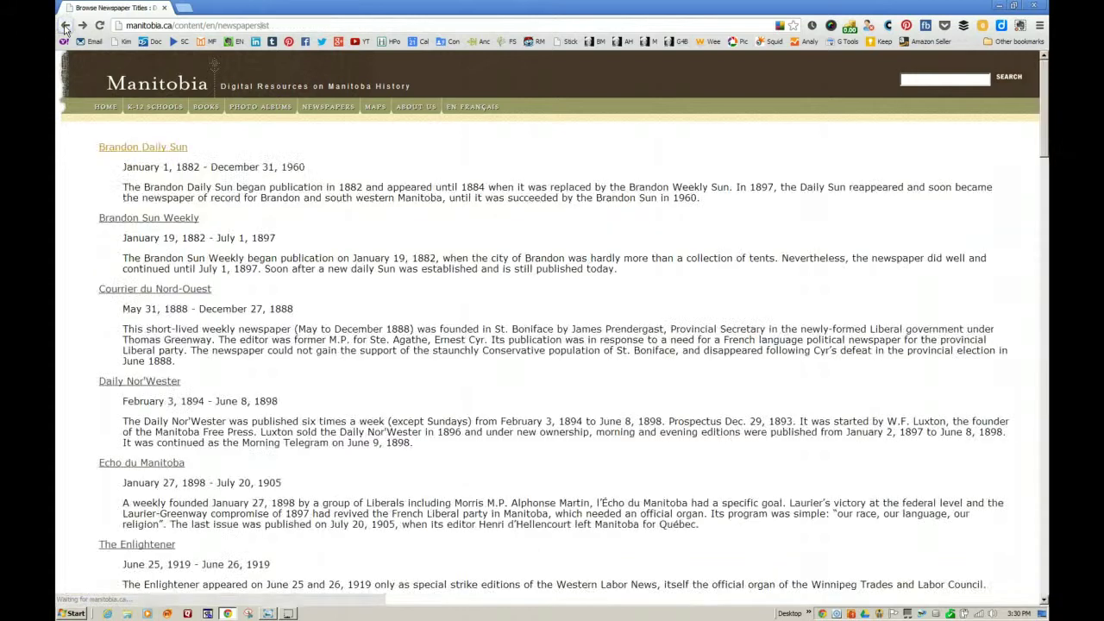
pyautogui.click(65, 26)
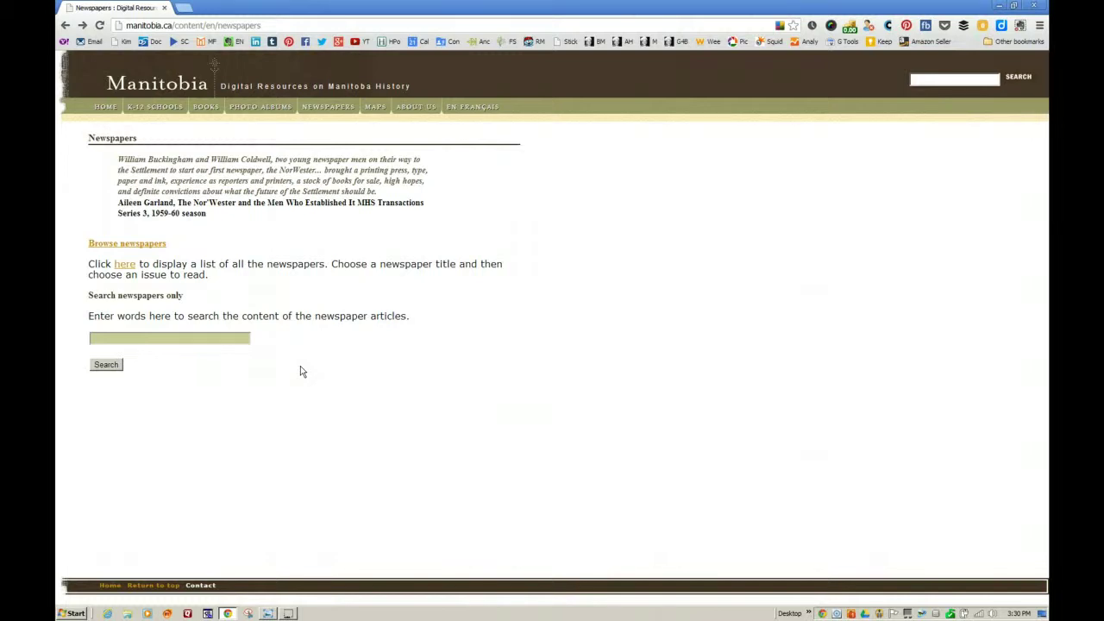
# Search newspapers only for the family surname combined with "AND December" and open the November 30, 1944 Winnipeg Tribune result.
pyautogui.click(152, 337)
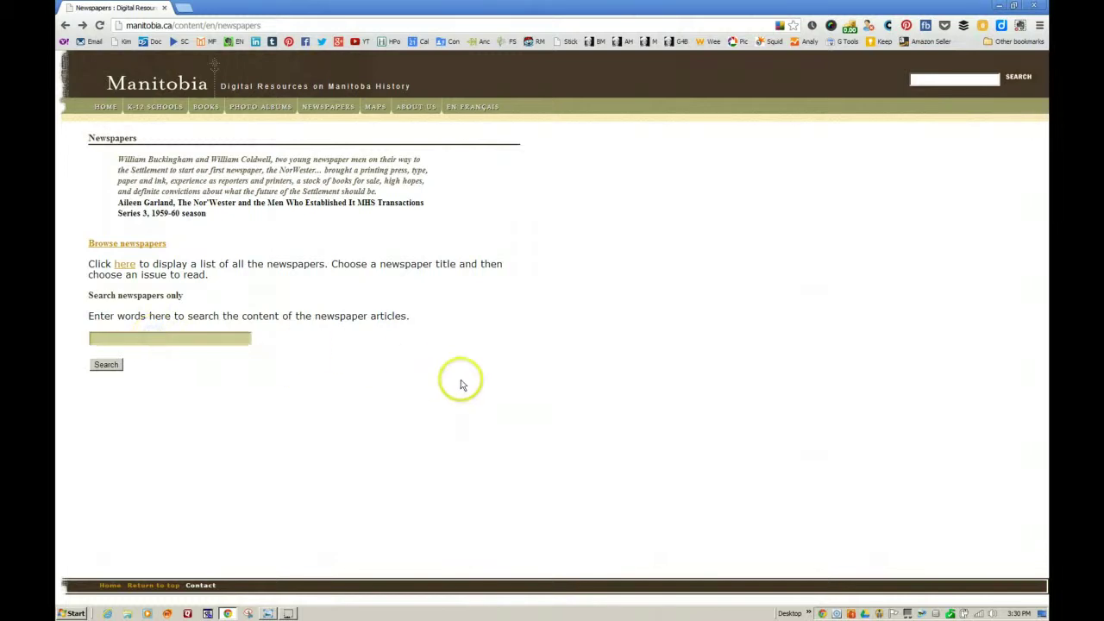
pyautogui.press('Down')
pyautogui.write('wh')
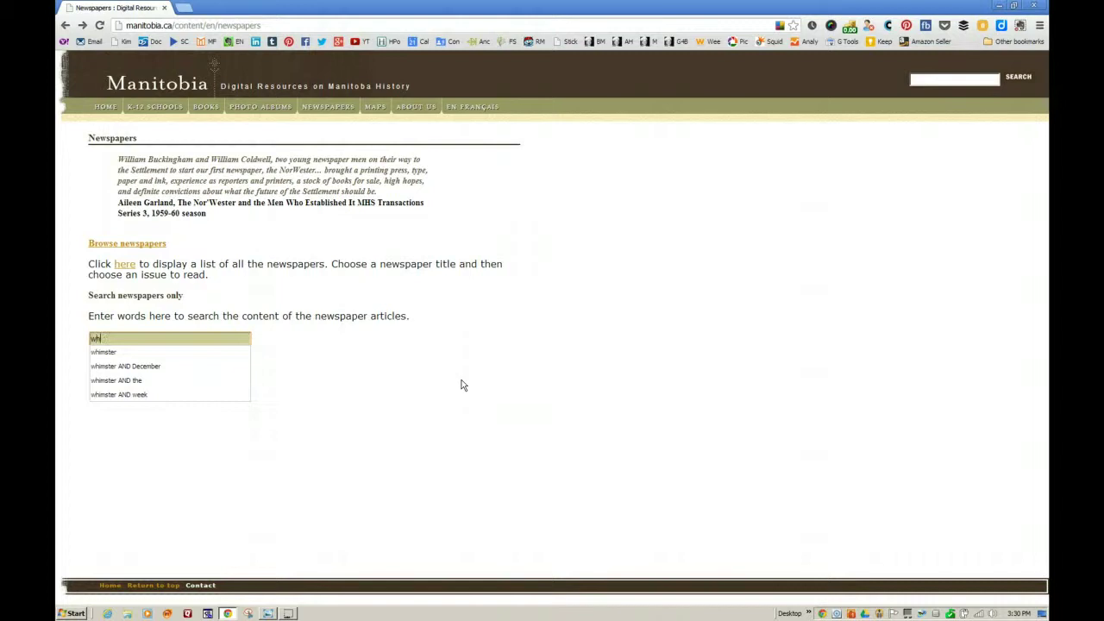
pyautogui.write('imster a')
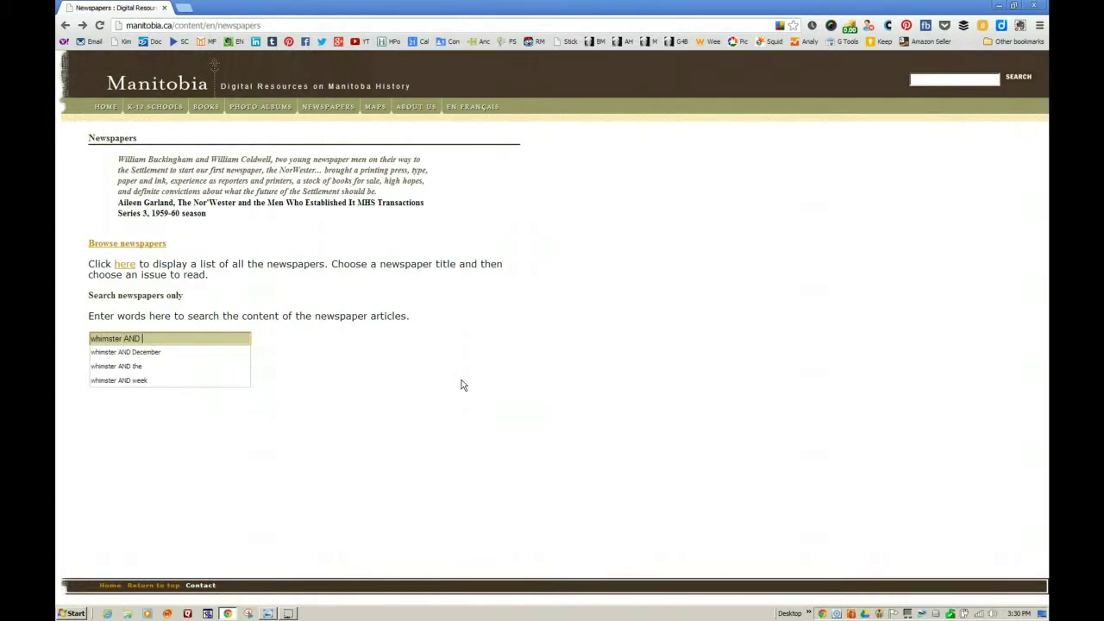
pyautogui.write('ND December')
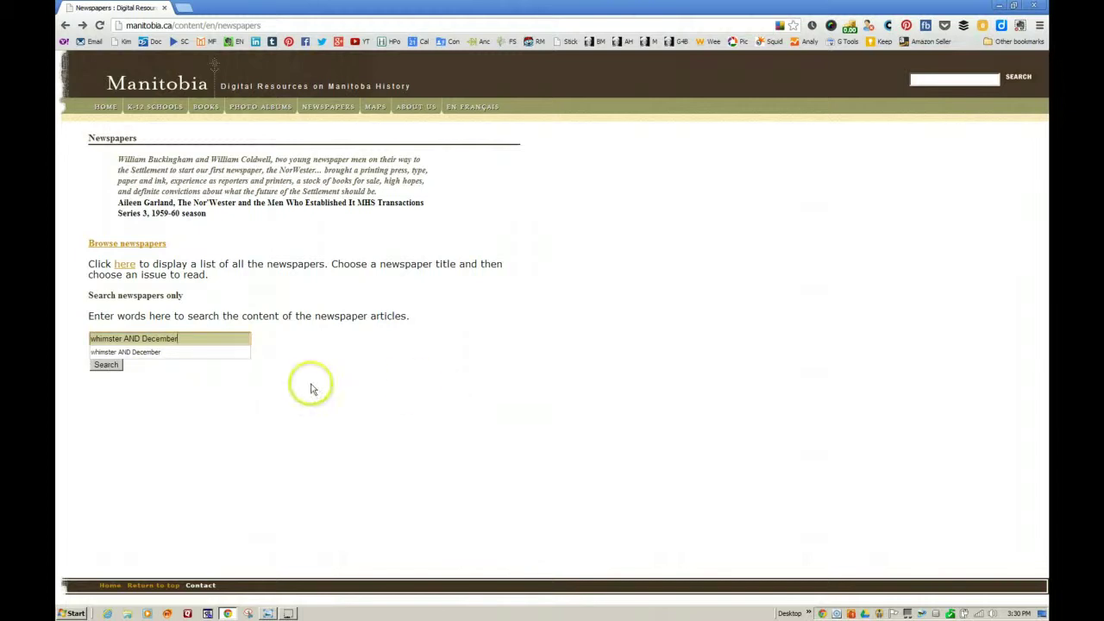
pyautogui.click(105, 365)
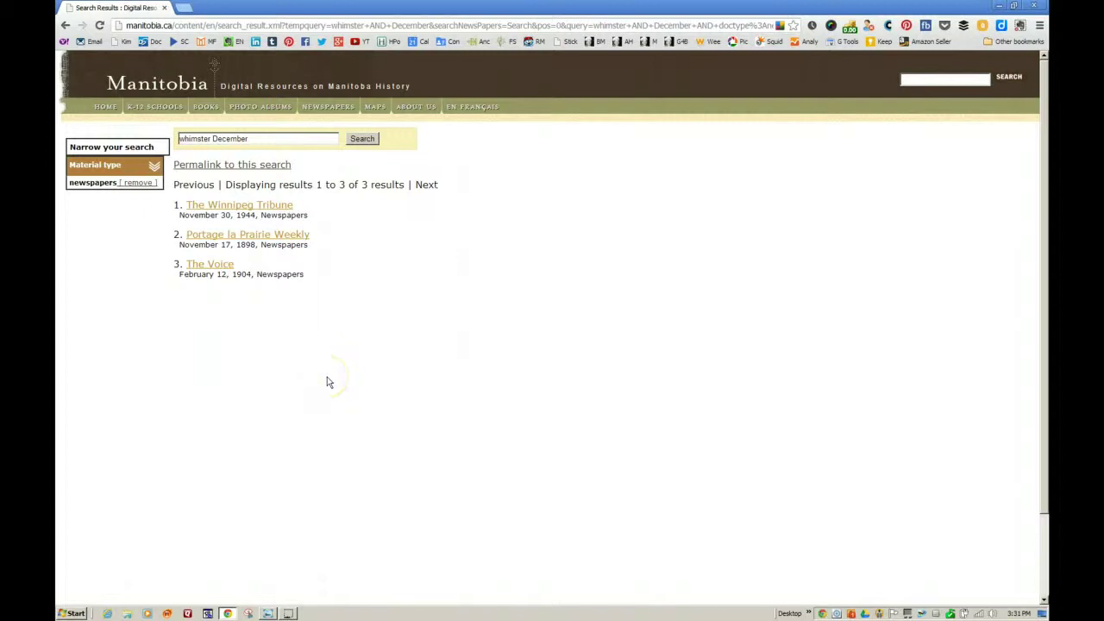
pyautogui.click(376, 368)
pyautogui.click(227, 206)
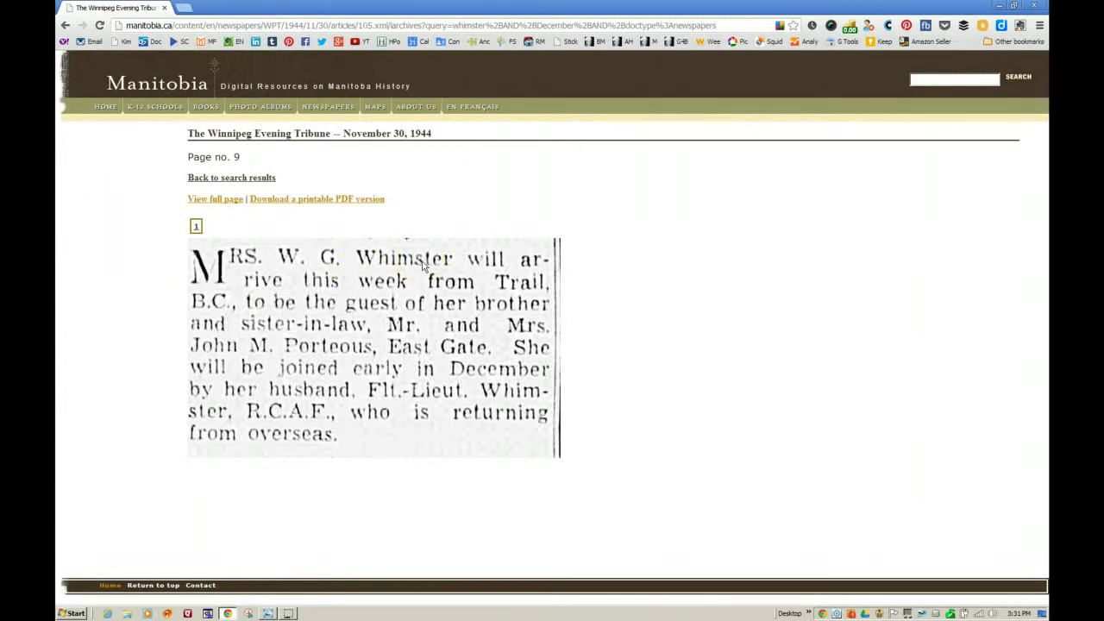
pyautogui.rightClick(393, 311)
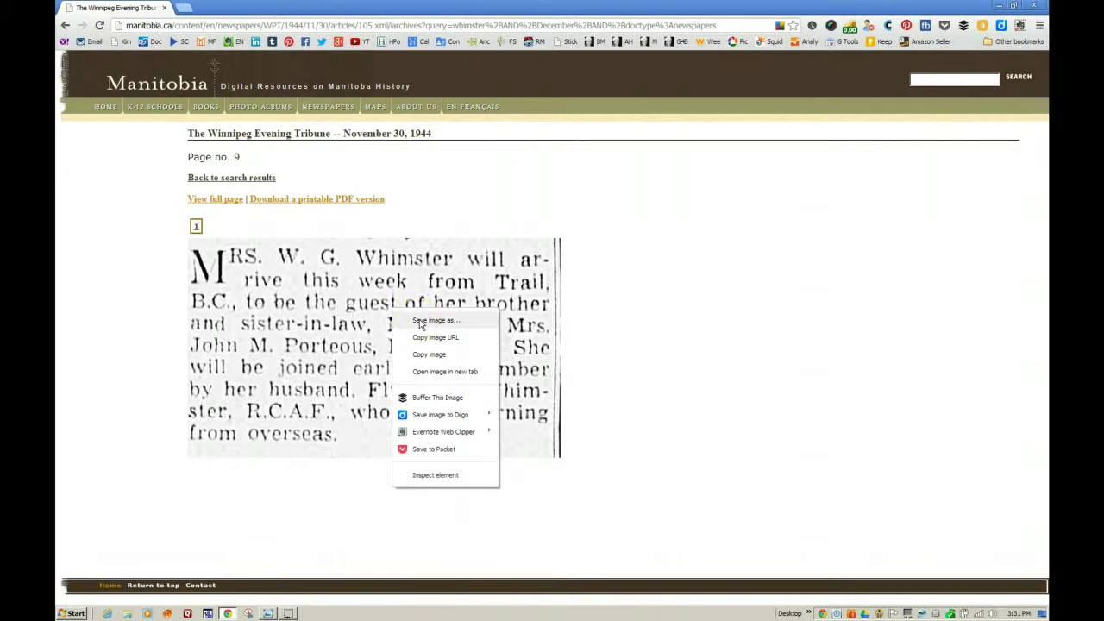
pyautogui.click(421, 321)
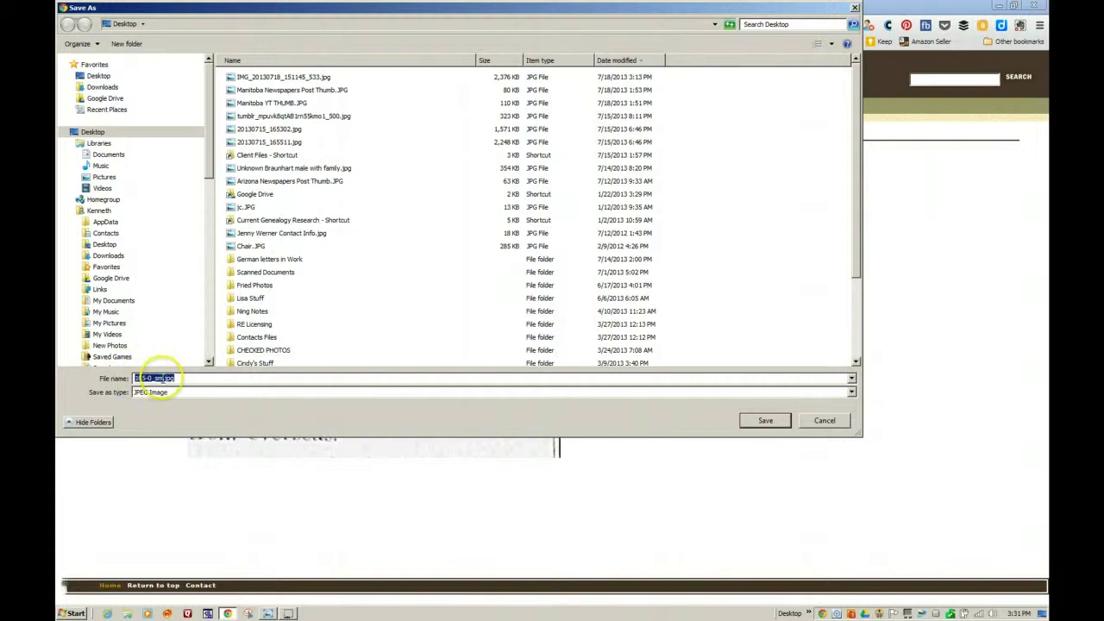
pyautogui.click(819, 420)
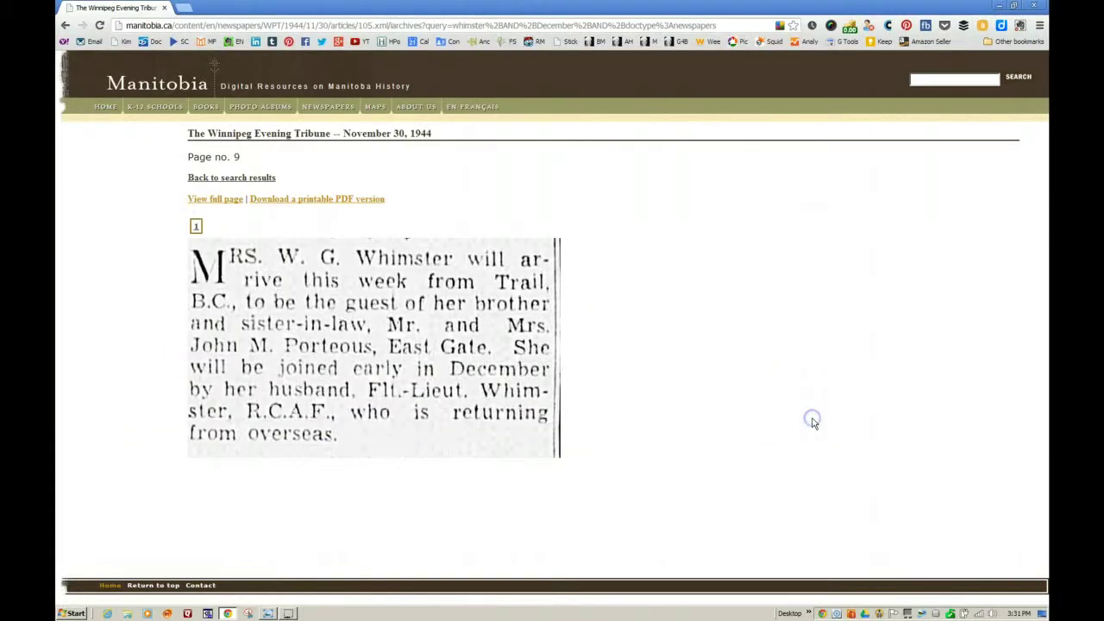
# View the article's printable PDF version and its save dialog, and return to the article without saving.
pyautogui.click(295, 200)
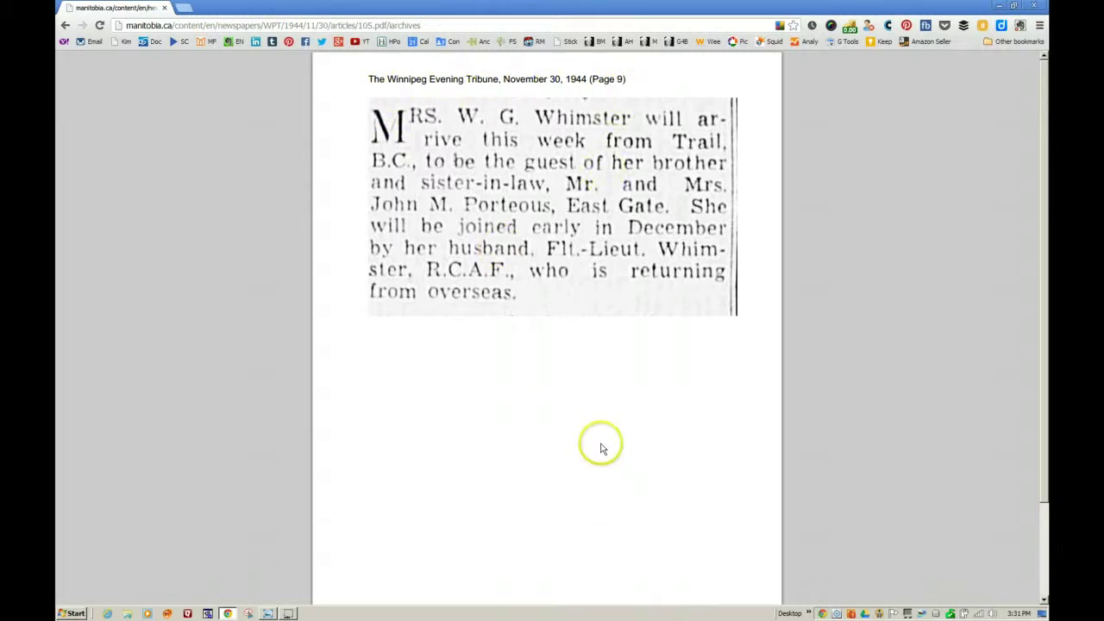
pyautogui.moveTo(871, 584)
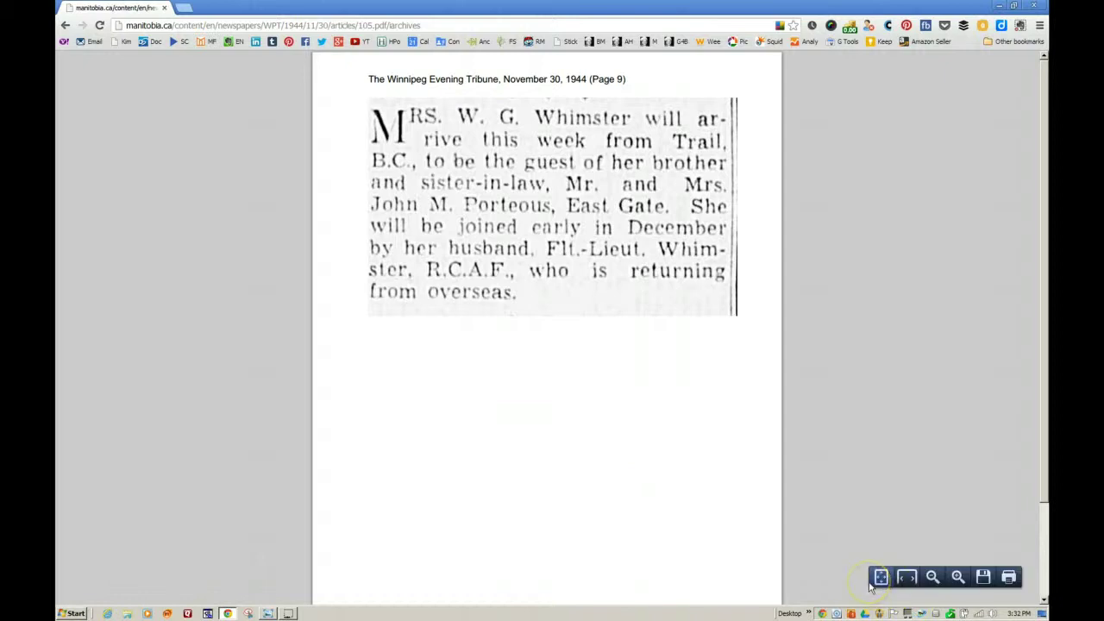
pyautogui.click(984, 576)
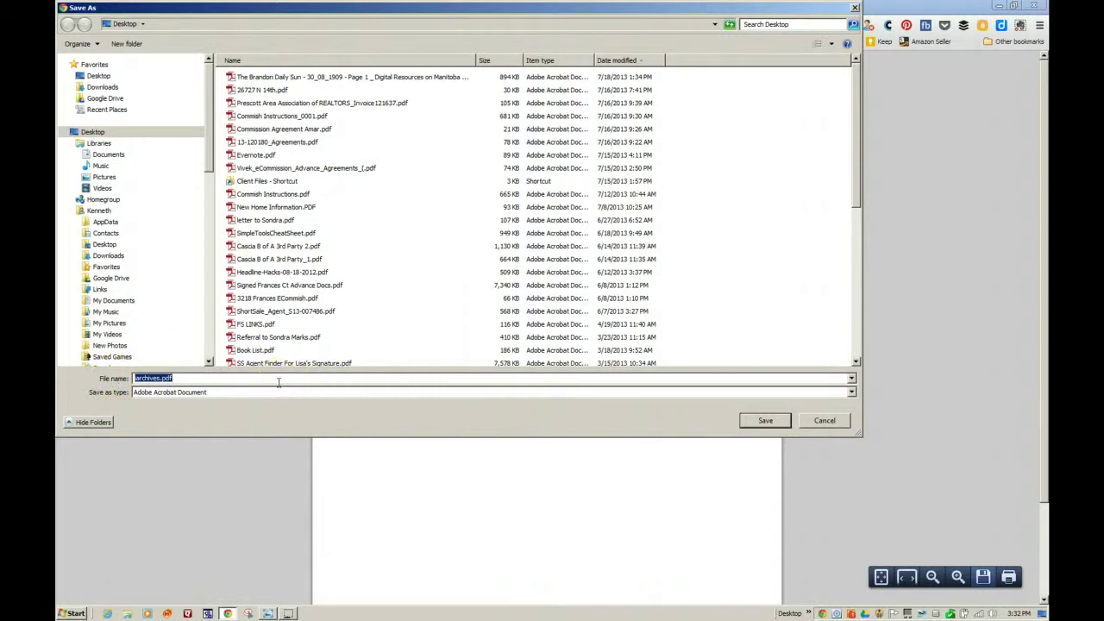
pyautogui.click(824, 420)
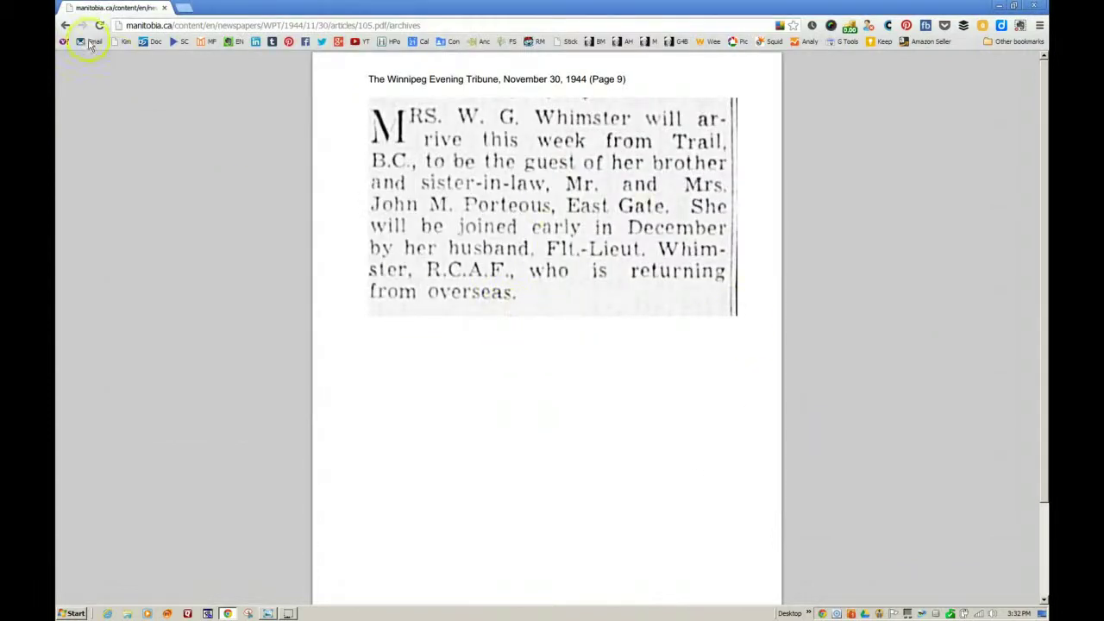
pyautogui.click(67, 25)
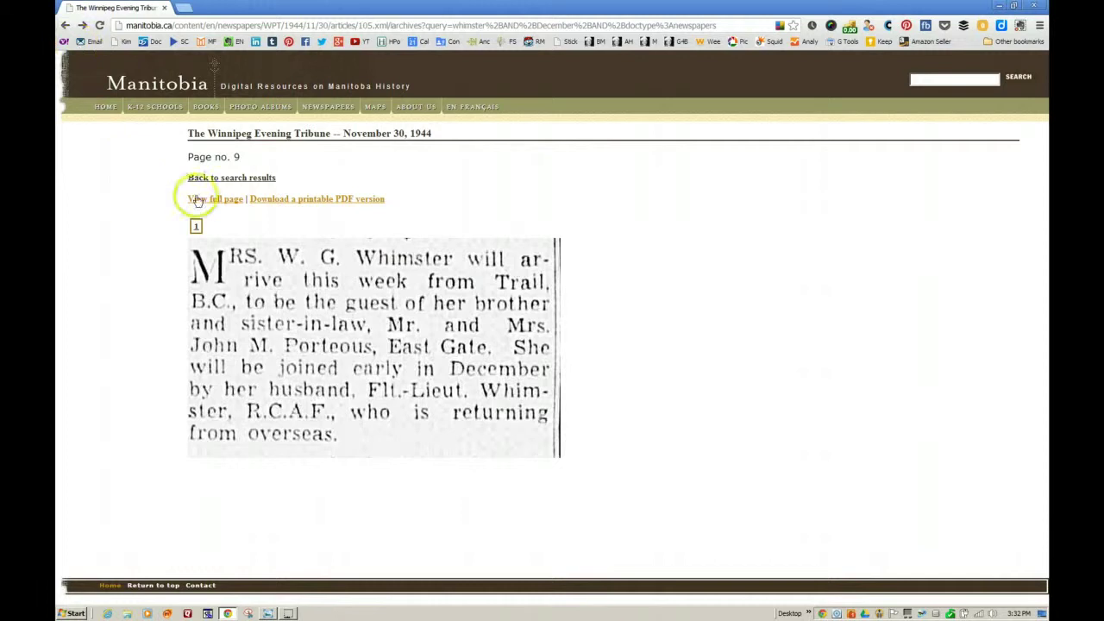
# Open the full newspaper page containing the article and look over its individual articles.
pyautogui.click(209, 200)
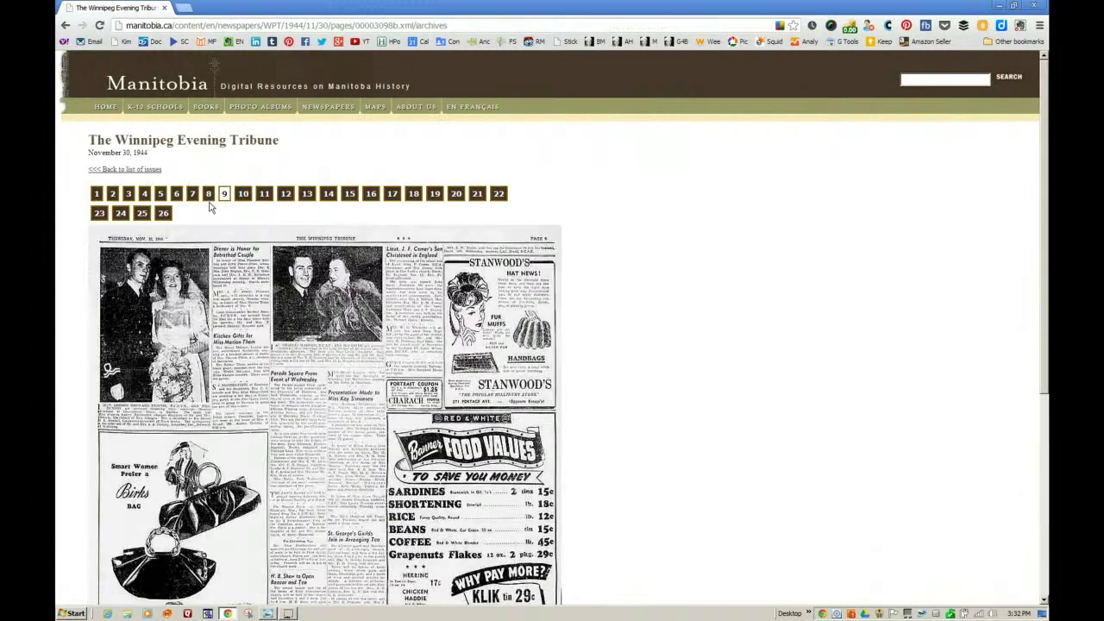
pyautogui.click(307, 244)
pyautogui.click(614, 313)
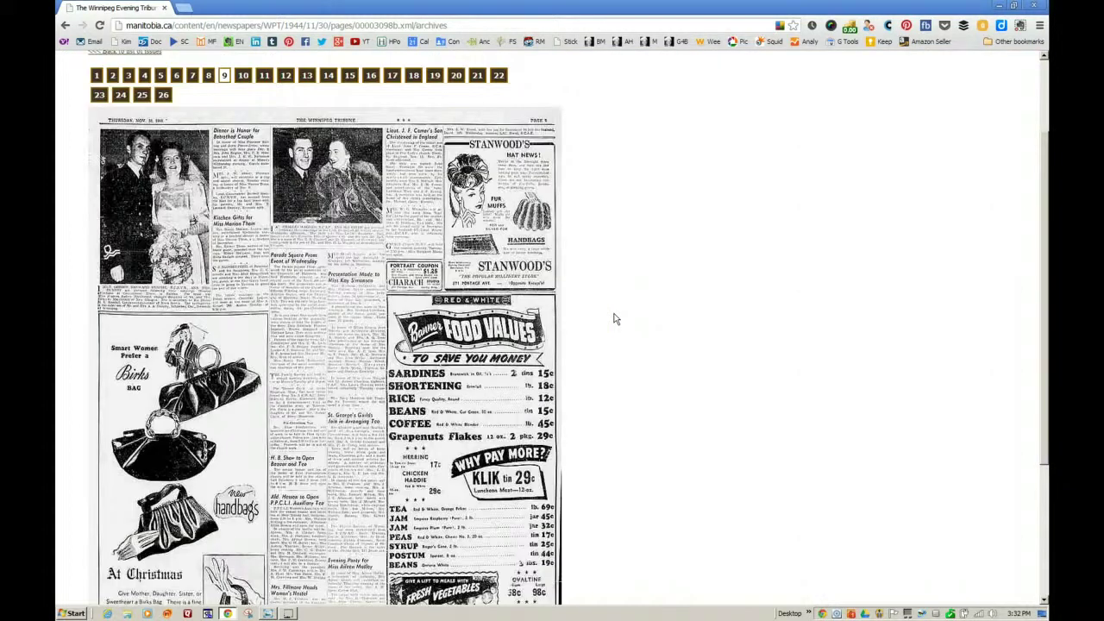
pyautogui.scroll(-1, 615, 319)
pyautogui.click(614, 326)
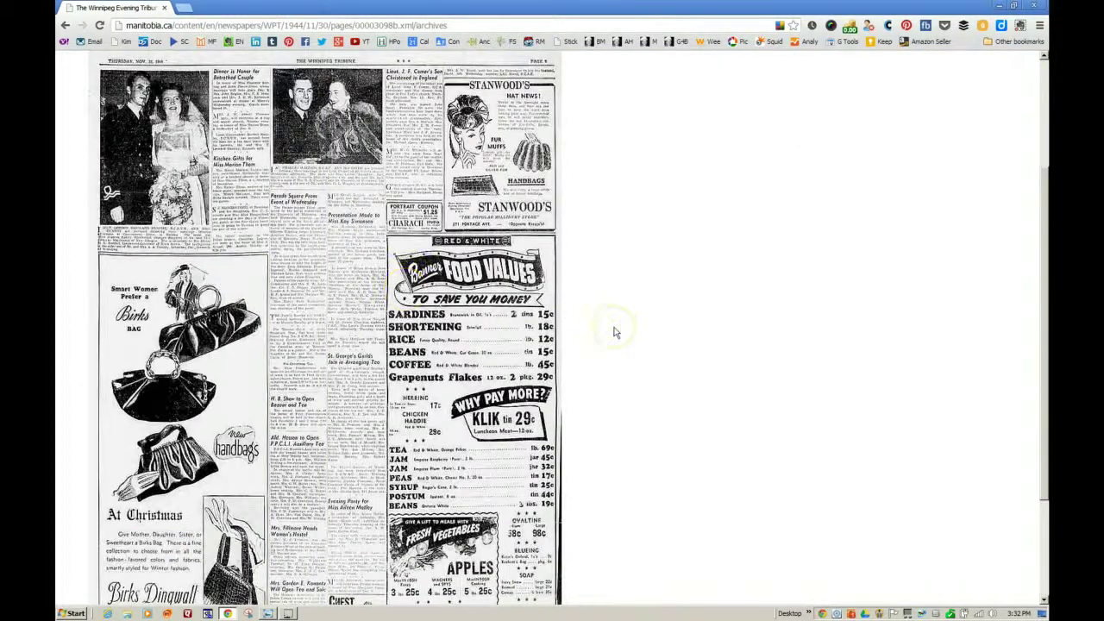
pyautogui.scroll(-2, 615, 332)
pyautogui.scroll(2, 615, 332)
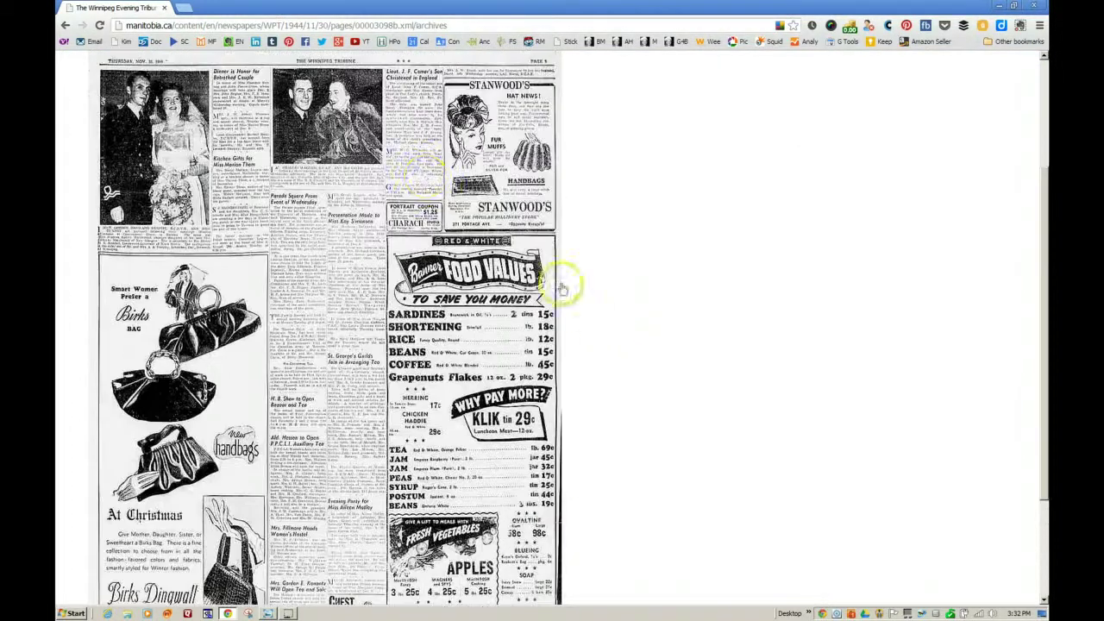
pyautogui.click(294, 203)
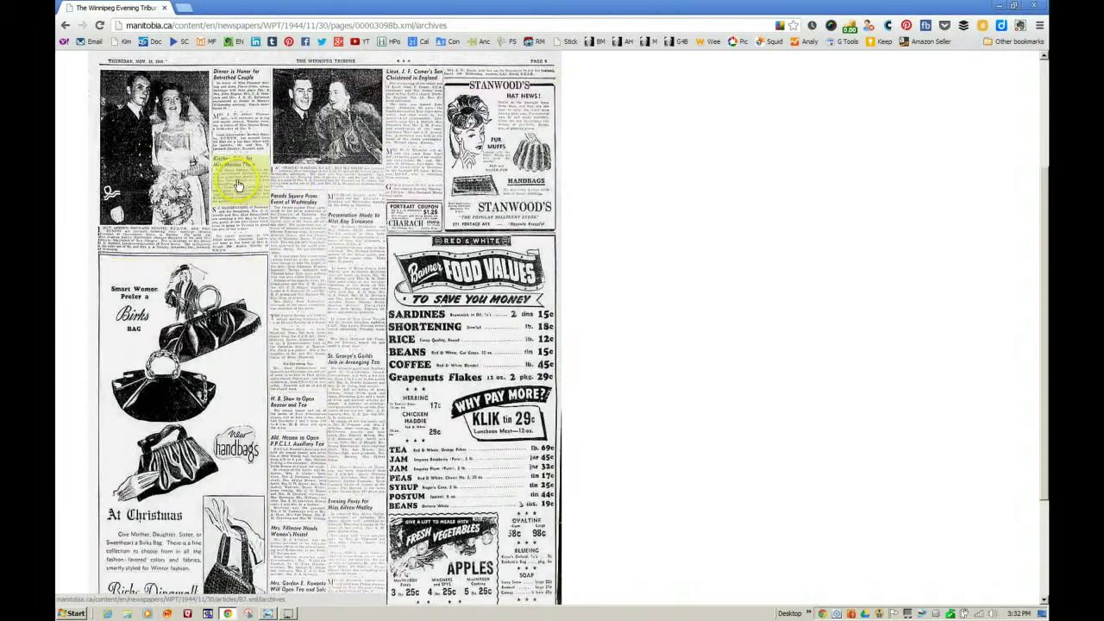
pyautogui.click(282, 127)
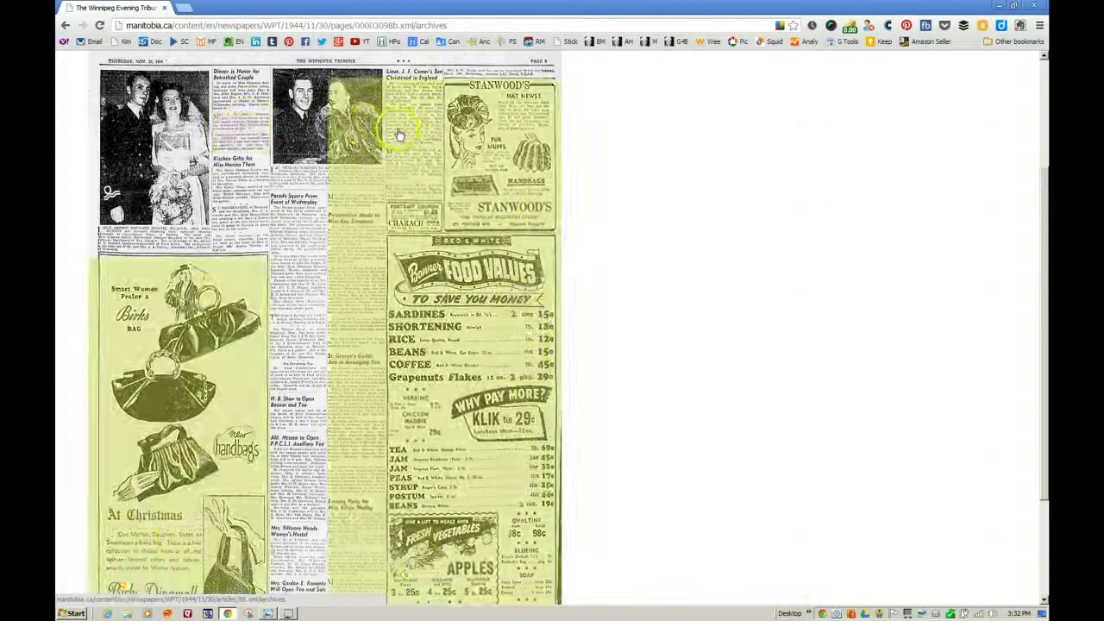
pyautogui.rightClick(246, 120)
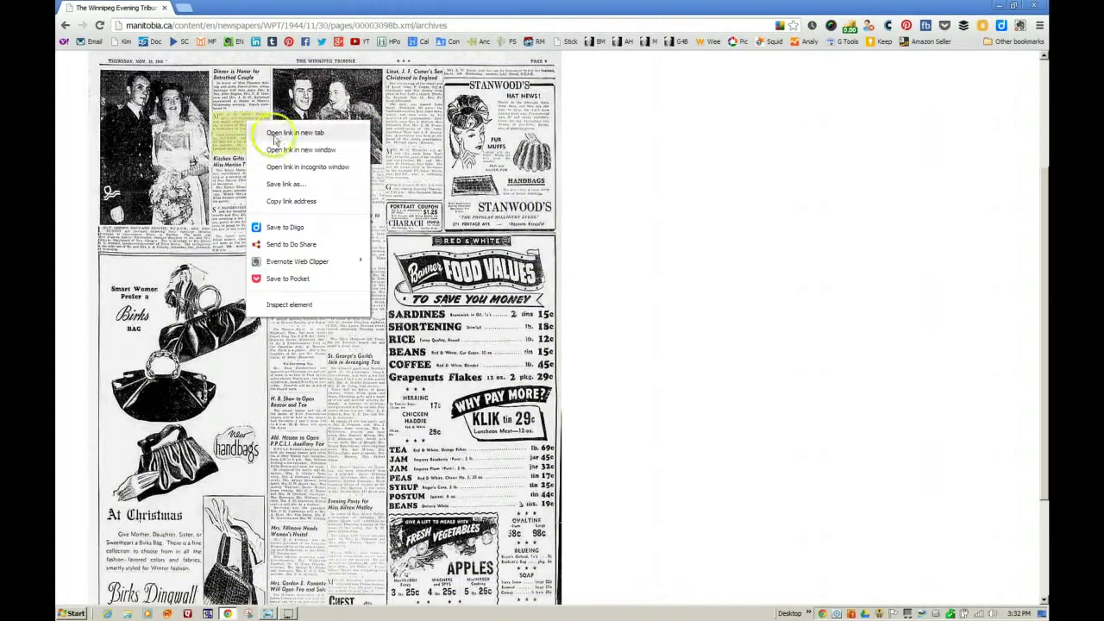
pyautogui.click(285, 201)
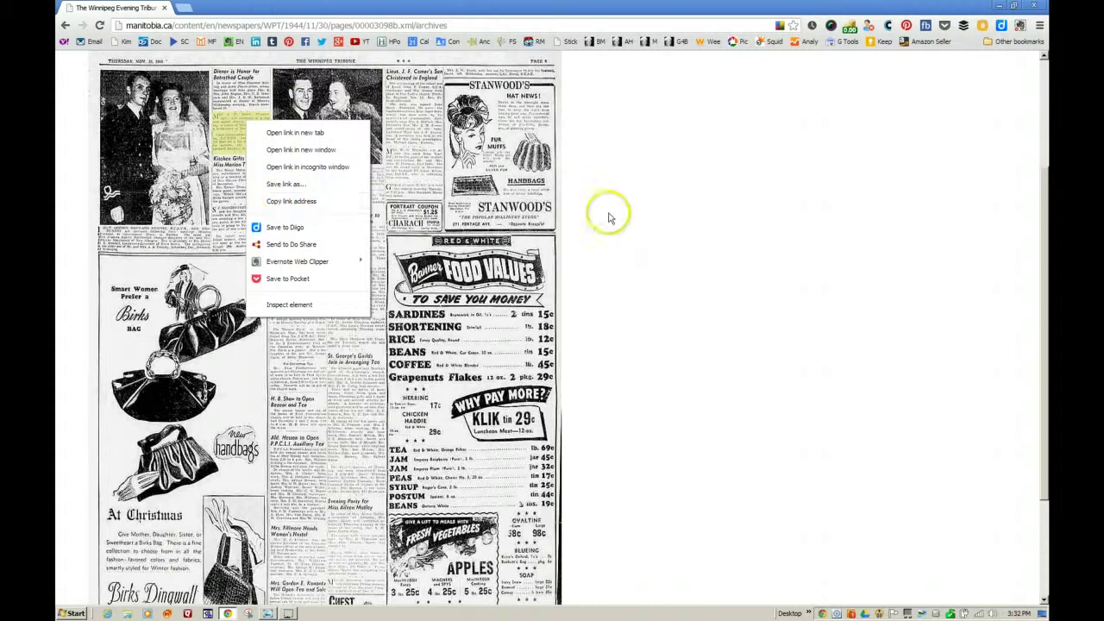
pyautogui.click(646, 221)
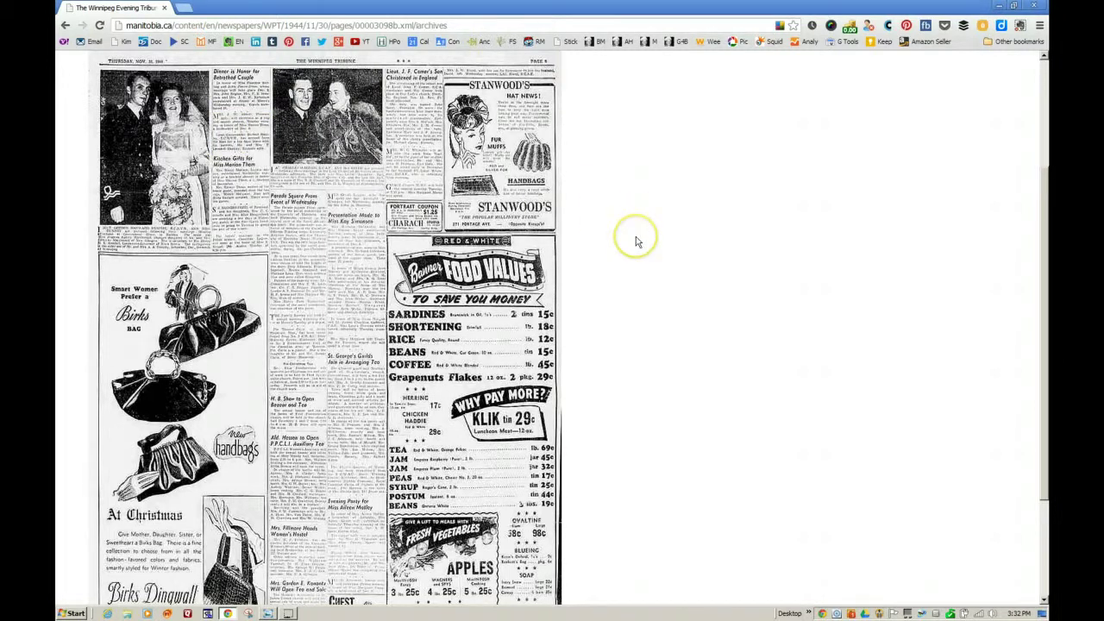
pyautogui.scroll(1, 633, 239)
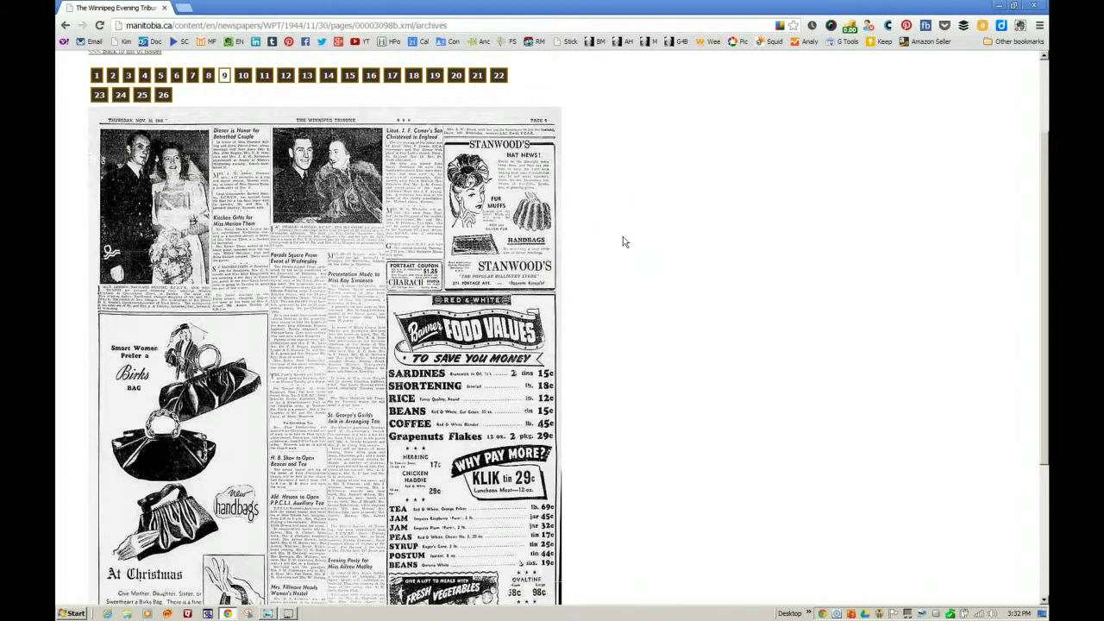
# Preview page 9 of the November 30, 1944 issue for printing, enlarge the preview, and cancel without saving it.
pyautogui.click(1040, 25)
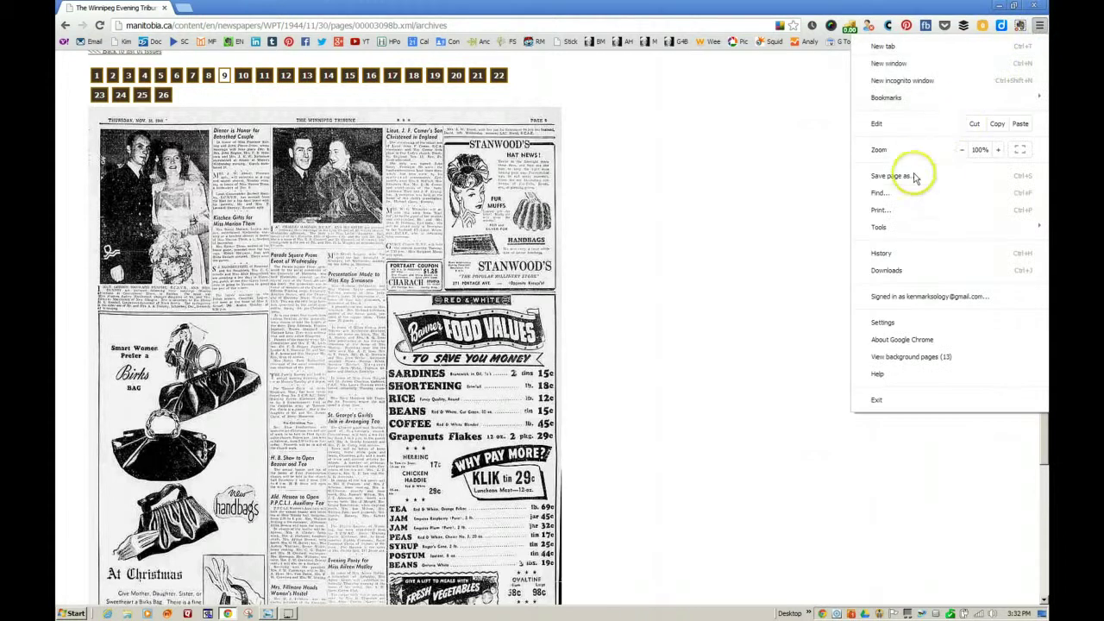
pyautogui.click(897, 211)
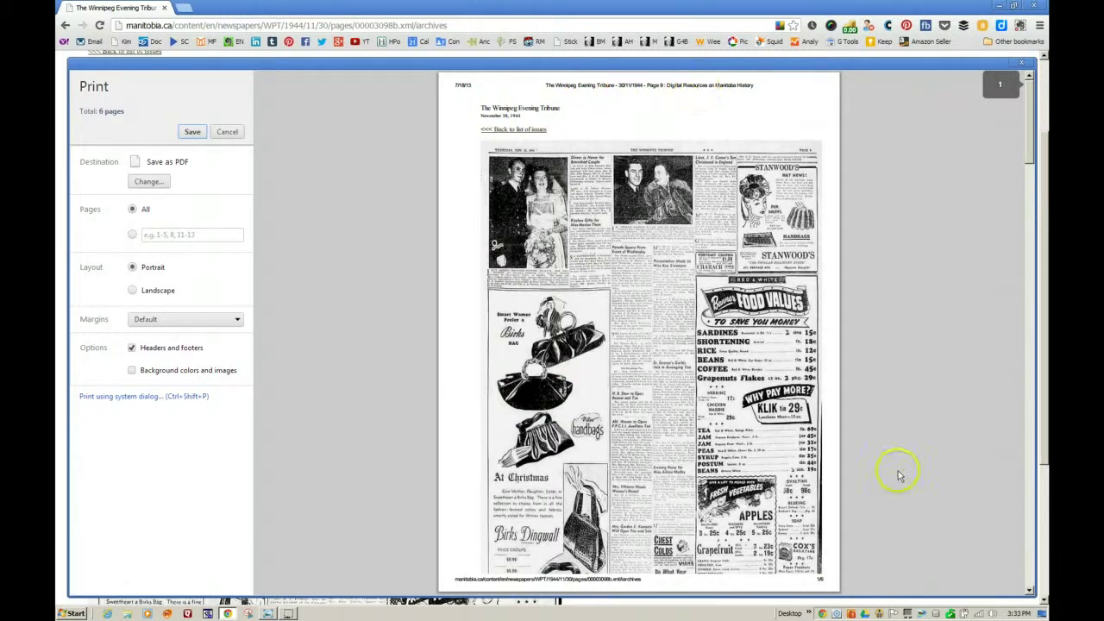
pyautogui.moveTo(988, 587)
pyautogui.click(994, 568)
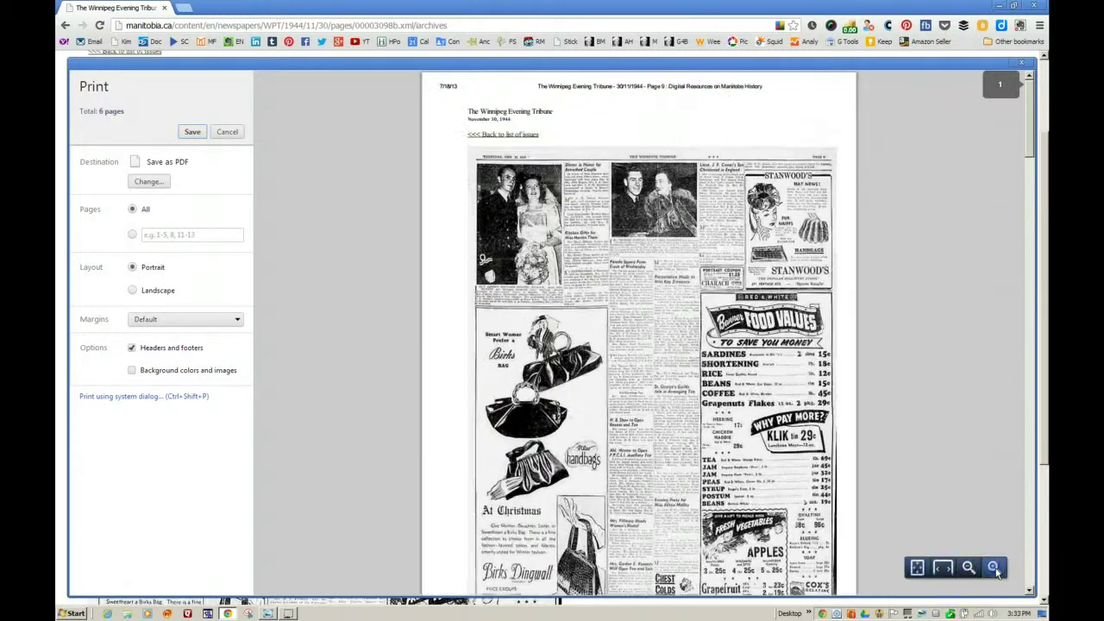
pyautogui.click(994, 568)
pyautogui.click(994, 568)
pyautogui.click(993, 567)
pyautogui.click(994, 568)
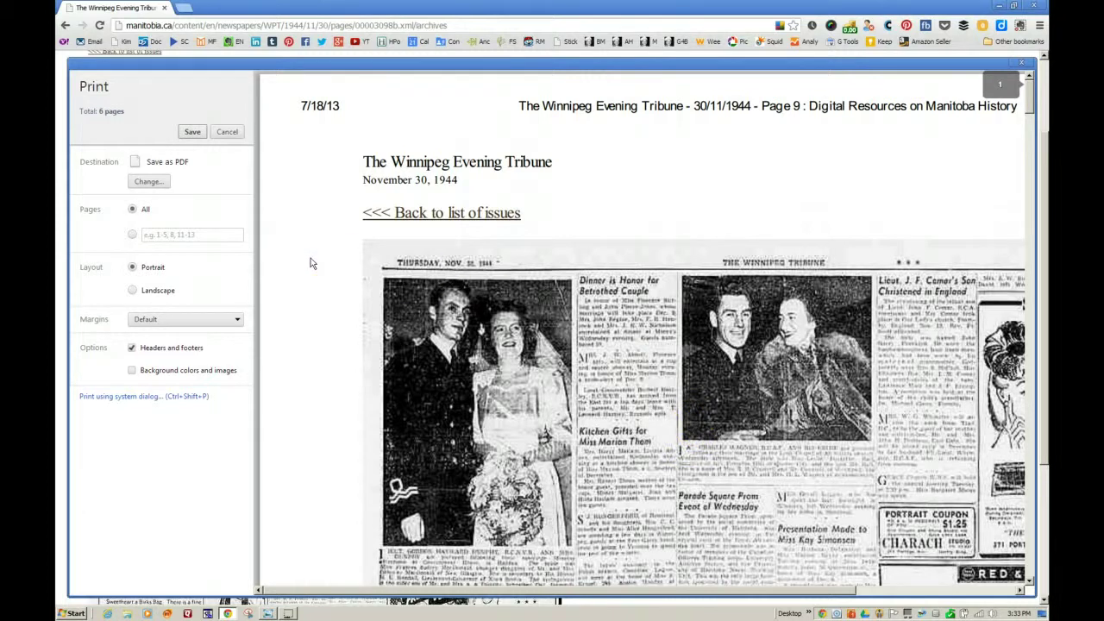
pyautogui.click(227, 132)
pyautogui.click(226, 131)
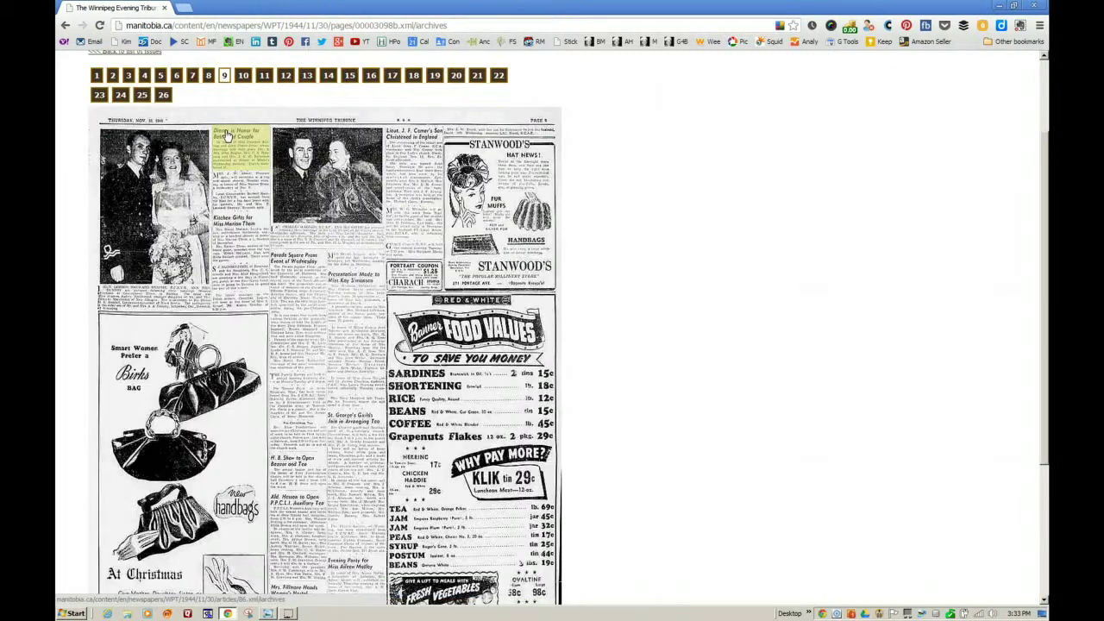
# Return to the single article from the full page and view the saving options for its clipping image without choosing one.
pyautogui.click(590, 188)
pyautogui.click(65, 25)
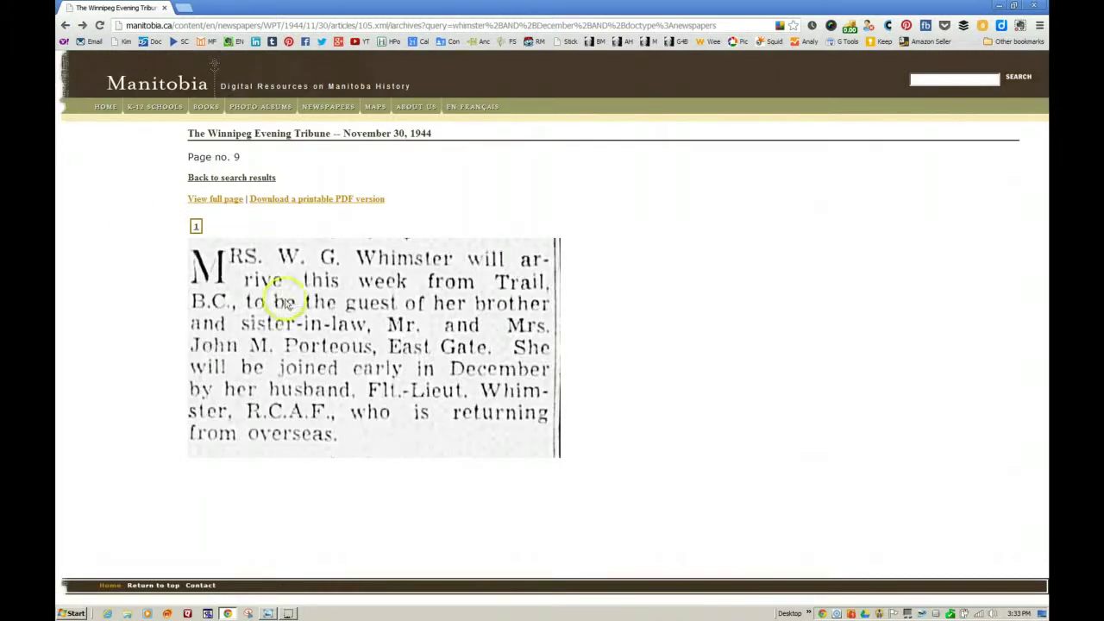
pyautogui.rightClick(389, 332)
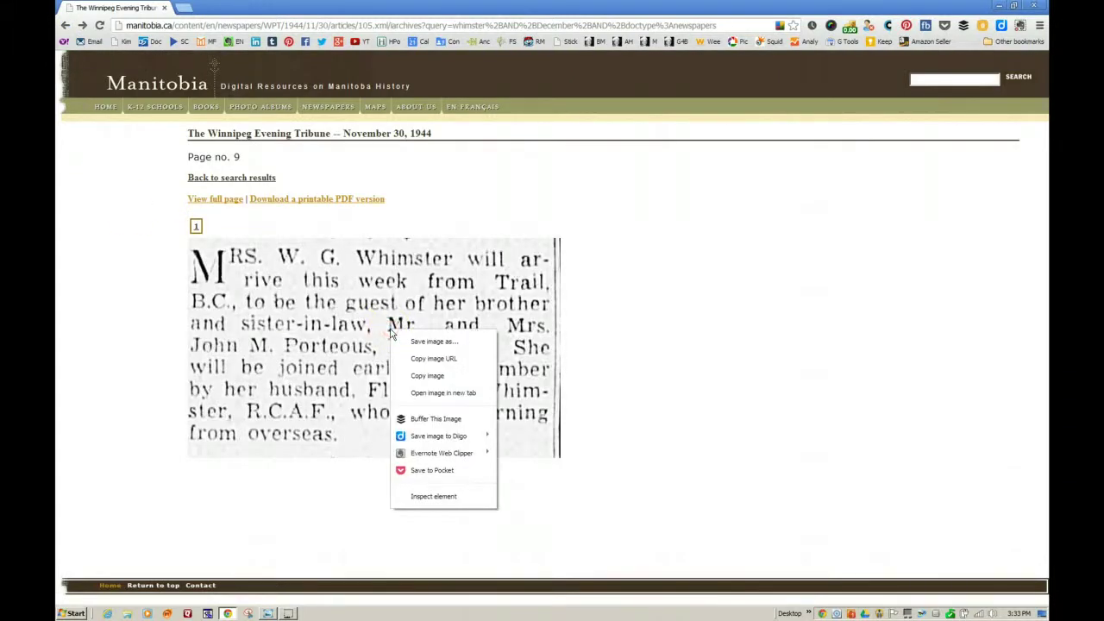
pyautogui.click(94, 251)
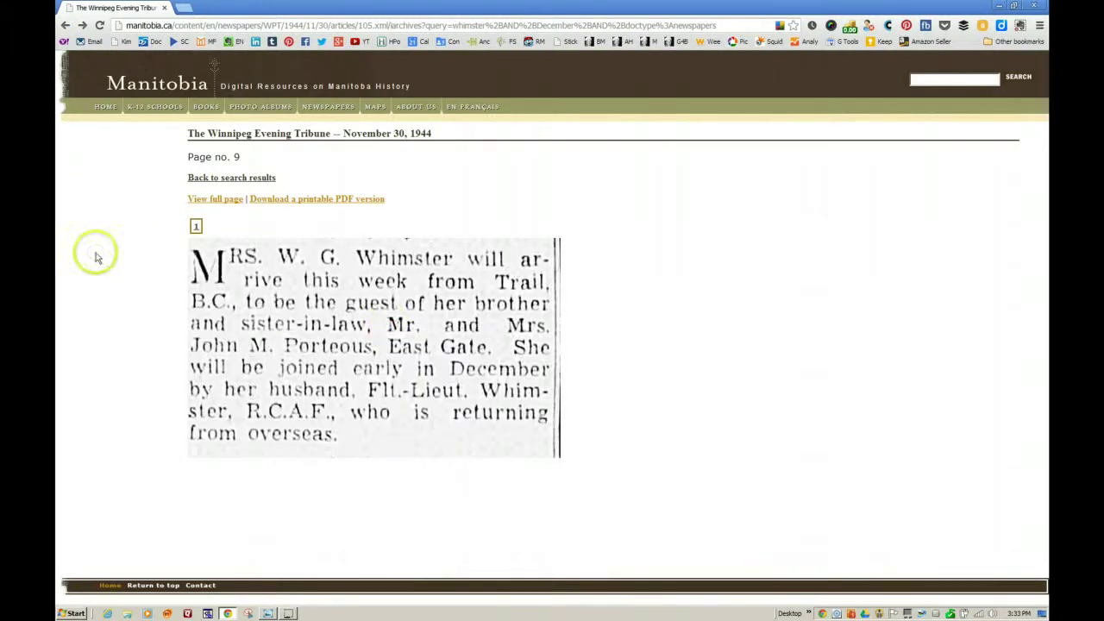
# View the article's printable PDF version again and return to the article.
pyautogui.click(285, 200)
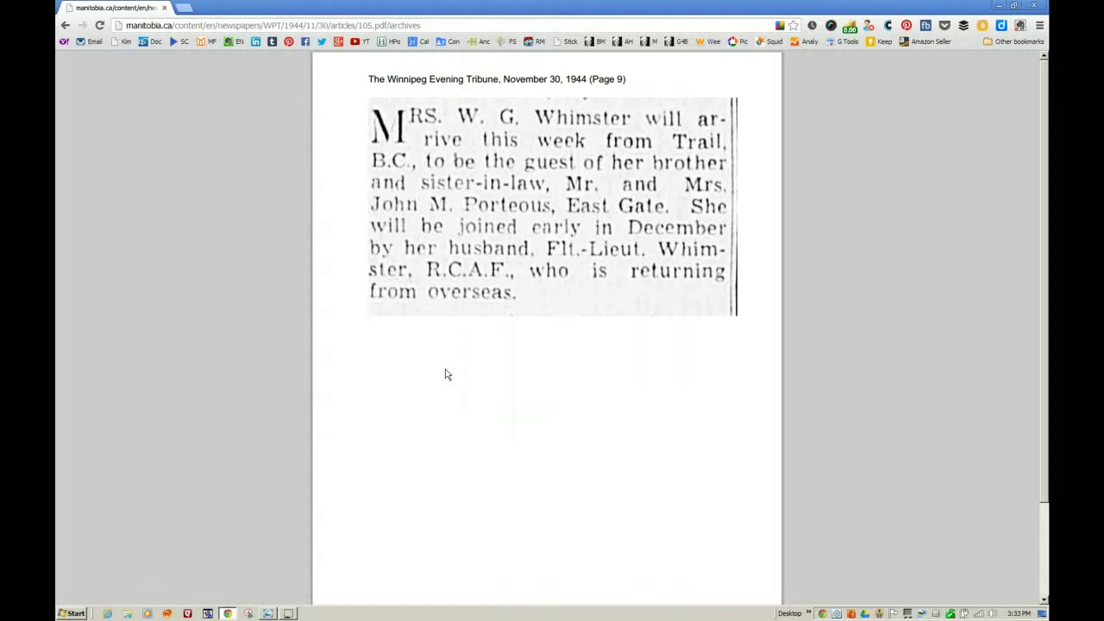
pyautogui.click(202, 138)
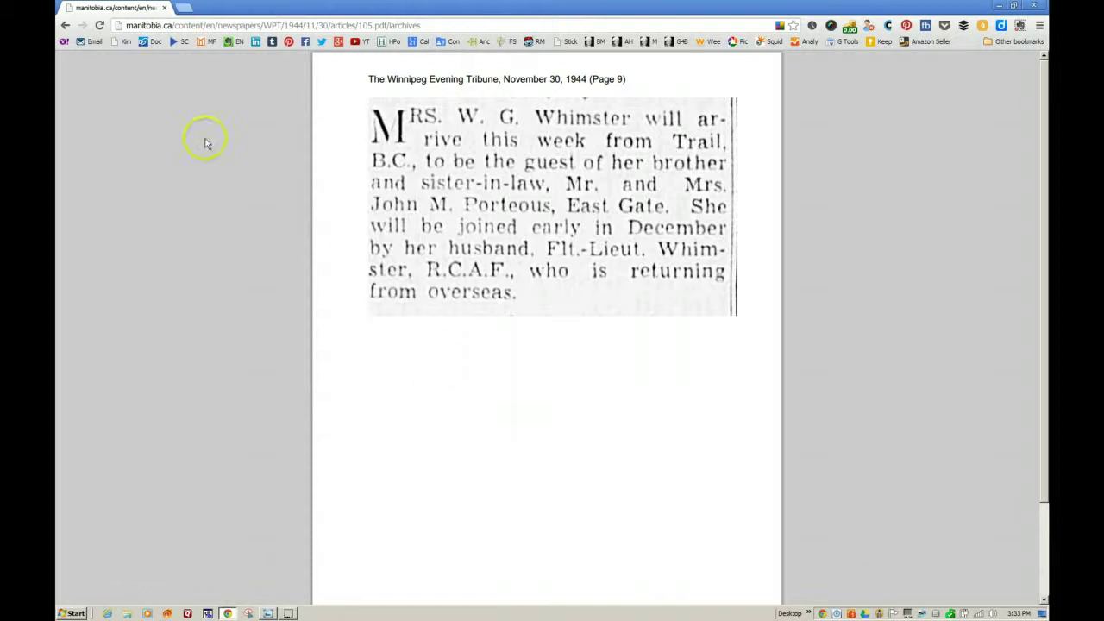
pyautogui.click(65, 25)
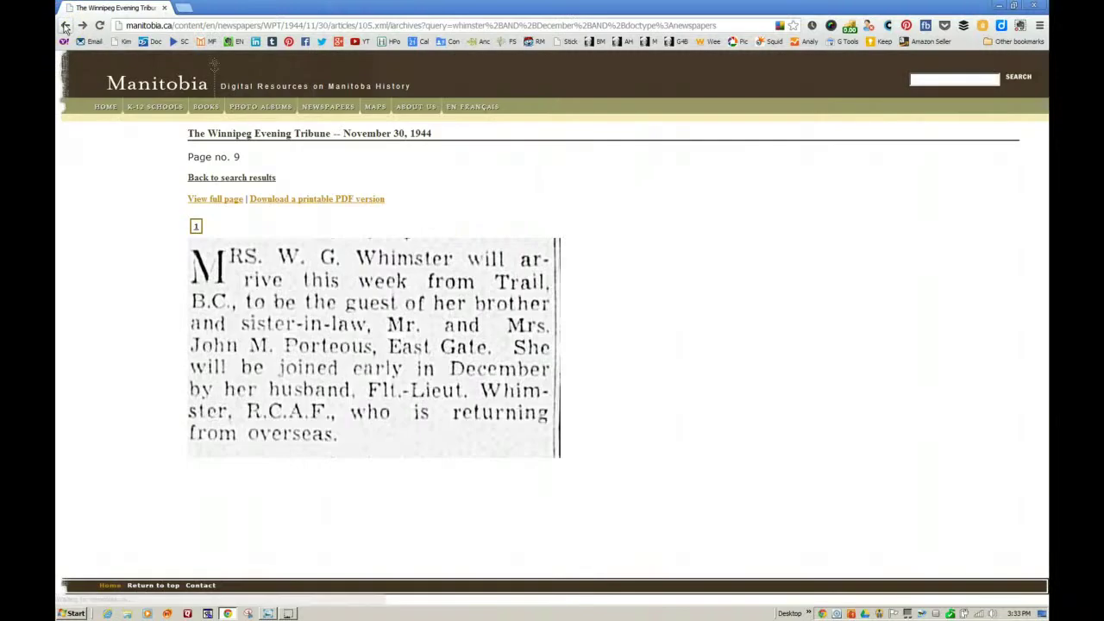
# Return to the Newspapers page, search newspapers only for the family surname alone, and narrow the results to the year 1899.
pyautogui.click(64, 25)
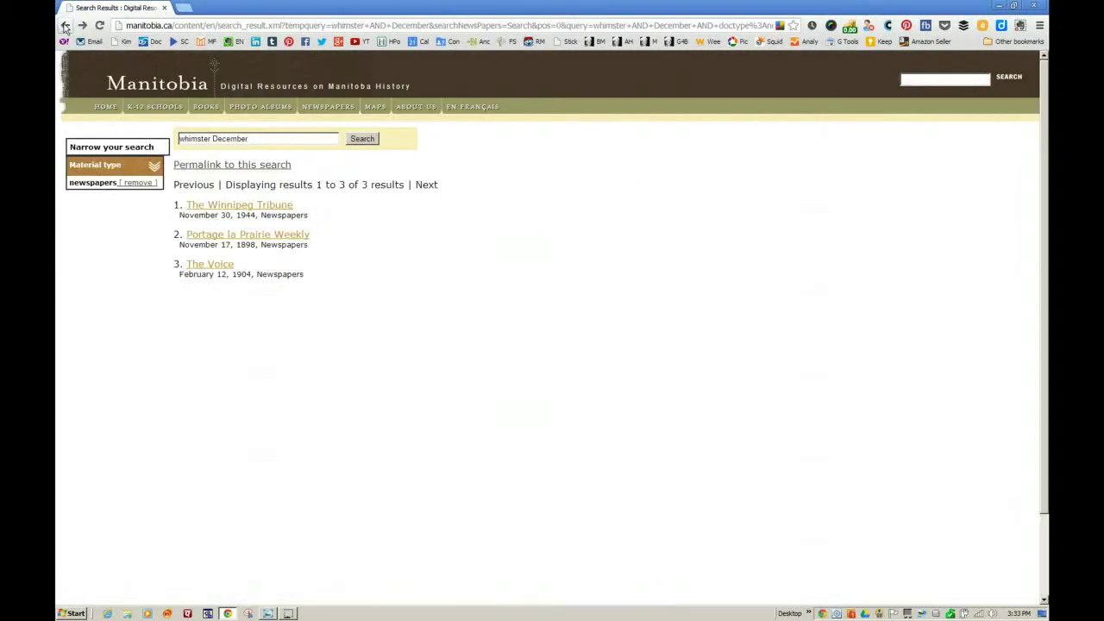
pyautogui.click(65, 25)
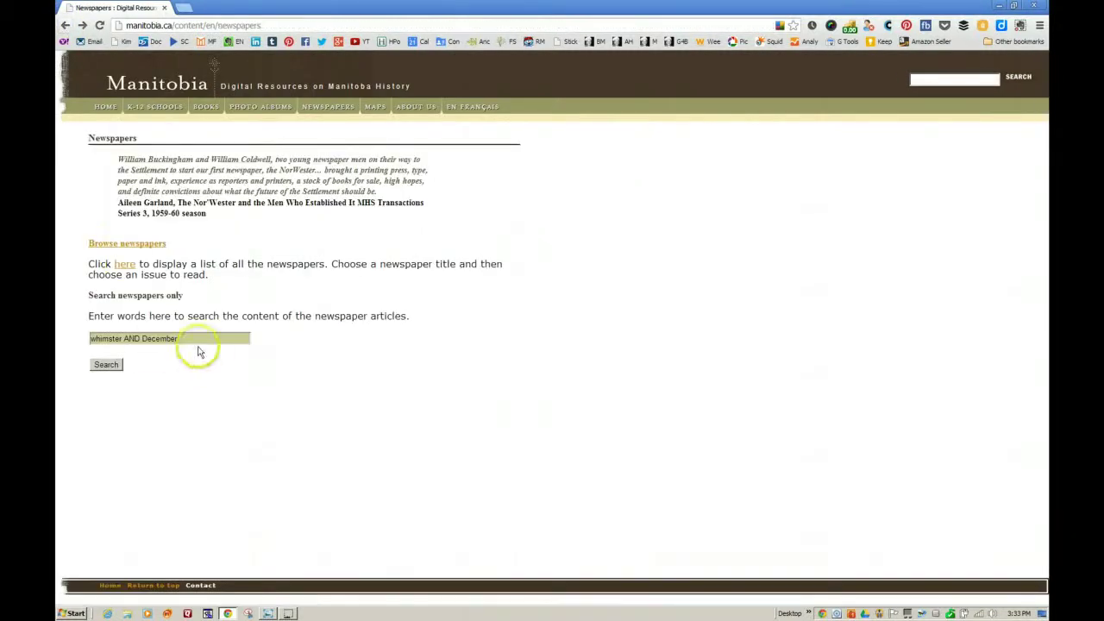
pyautogui.tripleClick(178, 338)
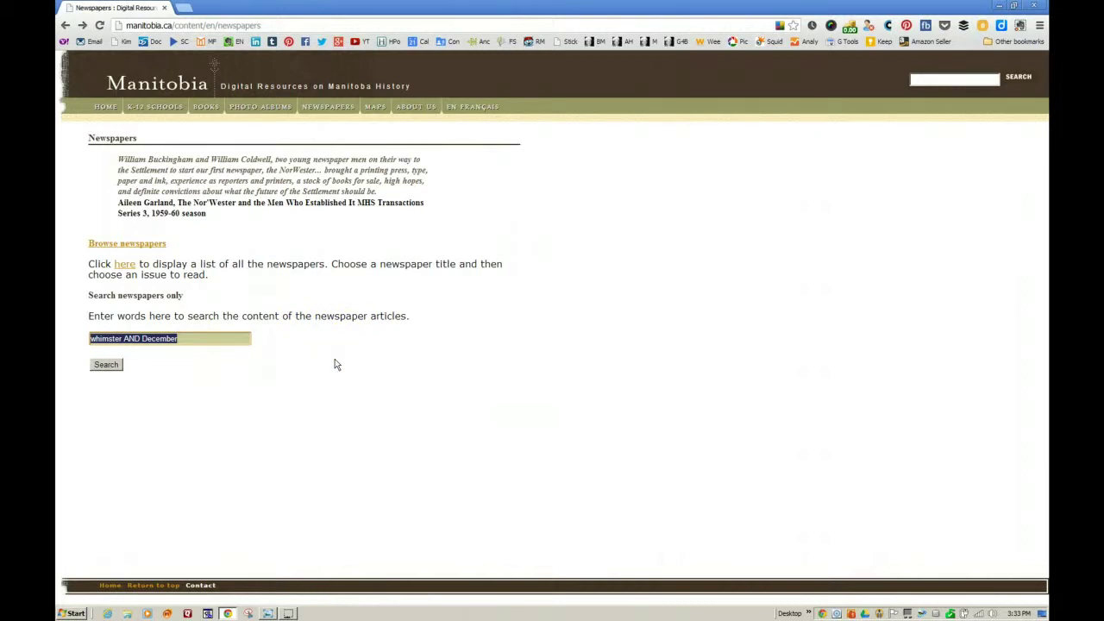
pyautogui.write('whimster')
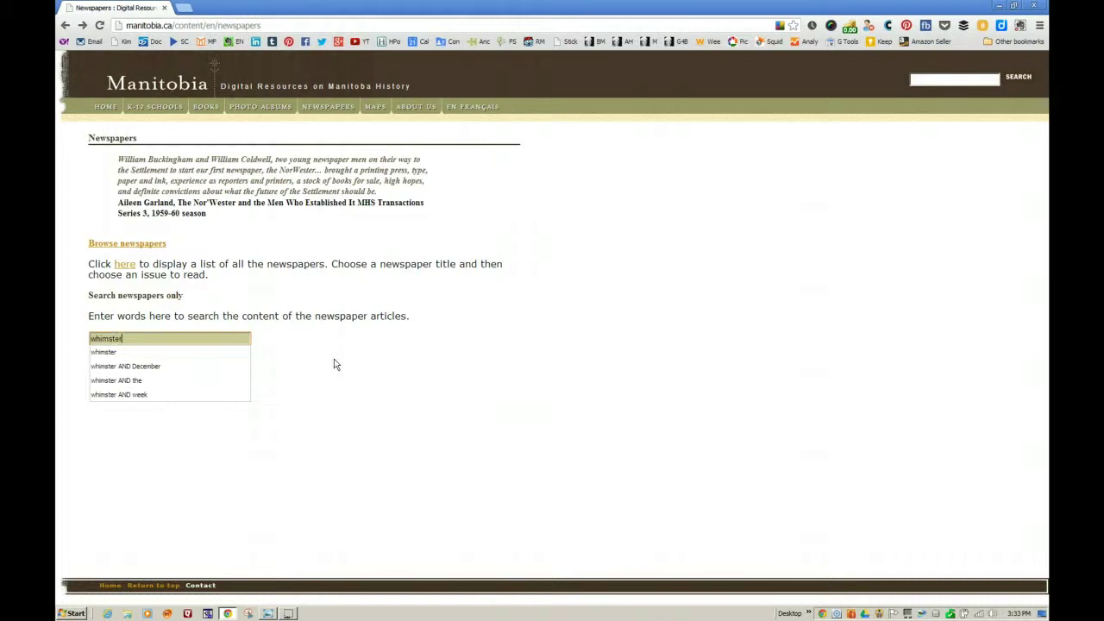
pyautogui.press('Return')
pyautogui.click(108, 365)
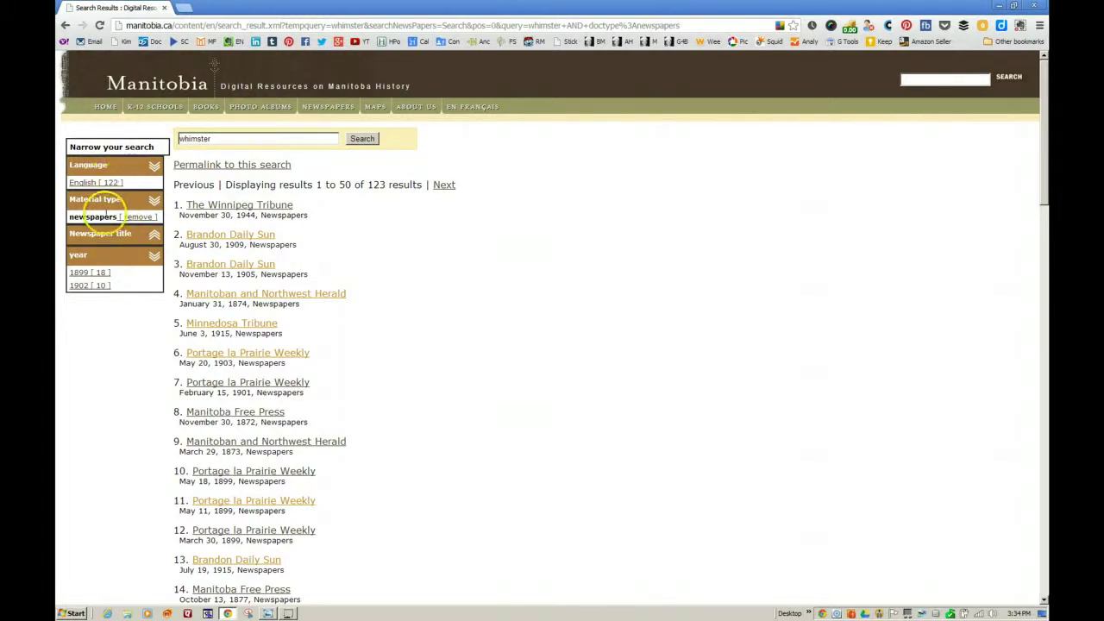
pyautogui.click(86, 272)
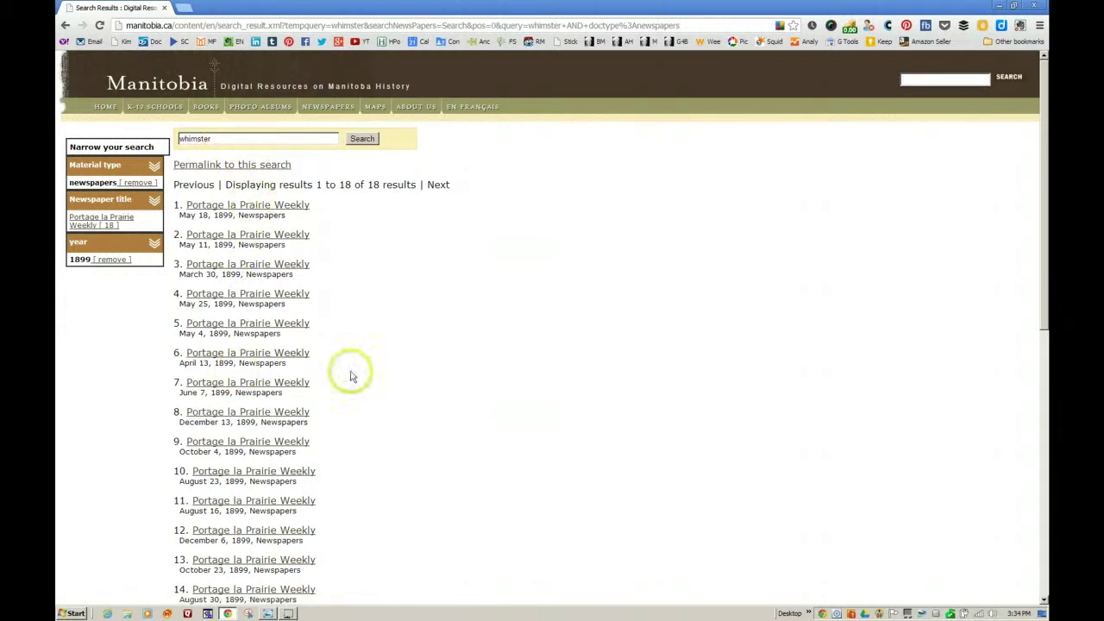
# Go back to the Newspapers search page and switch to the Manitoba Newspapers cover image in Windows Photo Viewer.
pyautogui.click(65, 25)
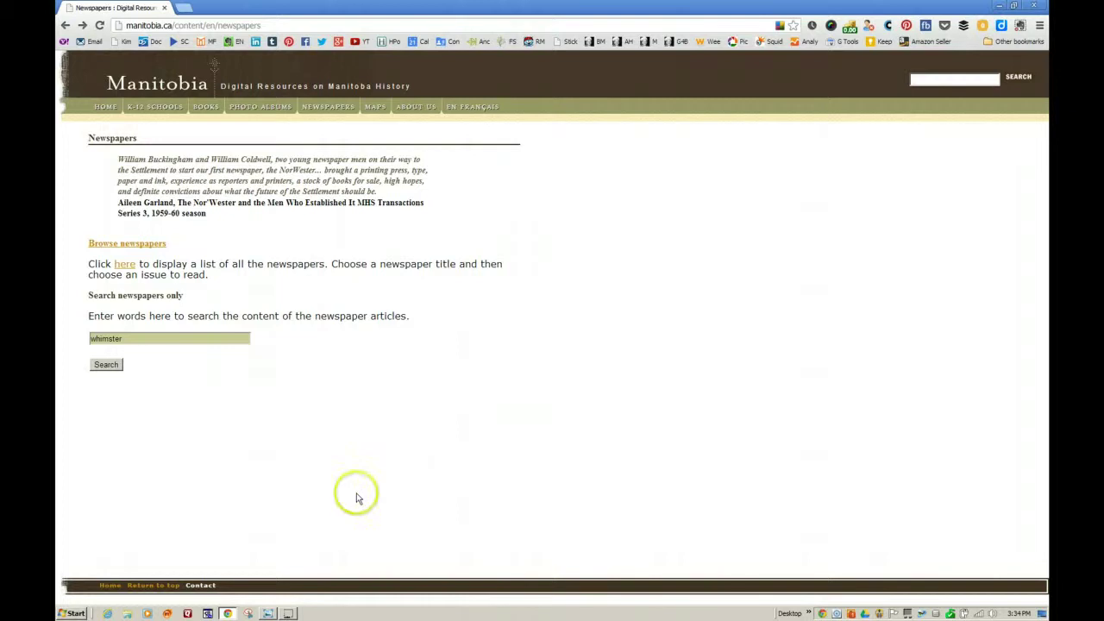
pyautogui.click(268, 613)
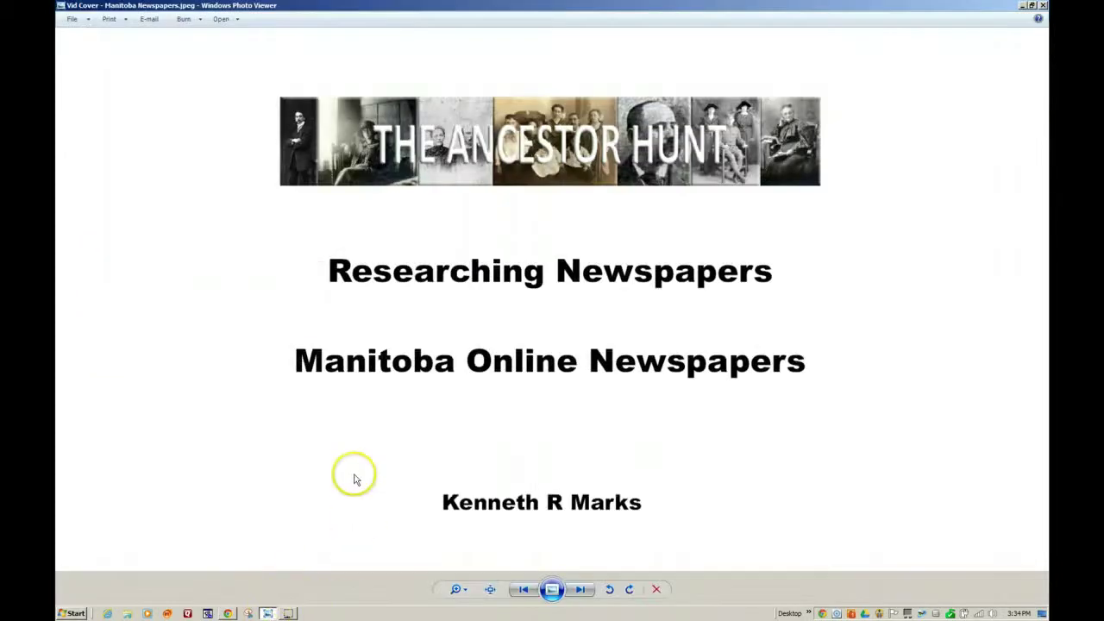